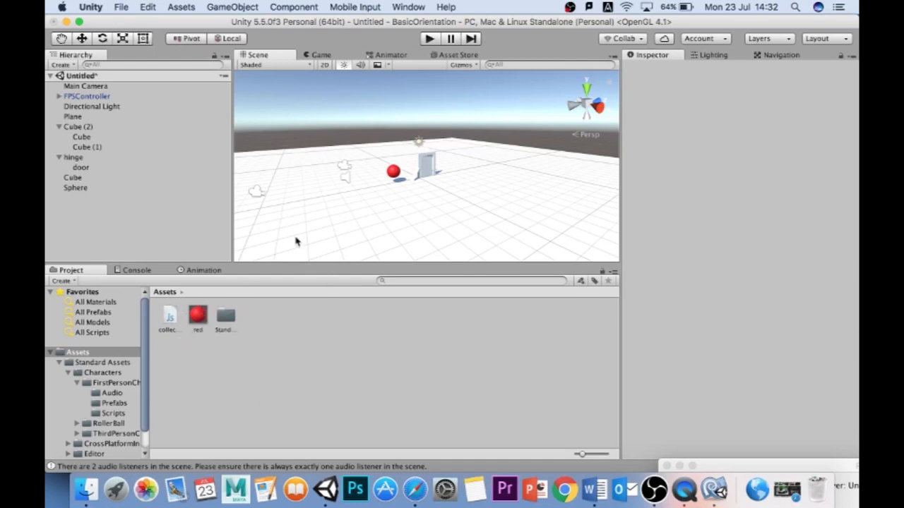
- Create a new material in the Assets folder and name it black
click(203, 387)
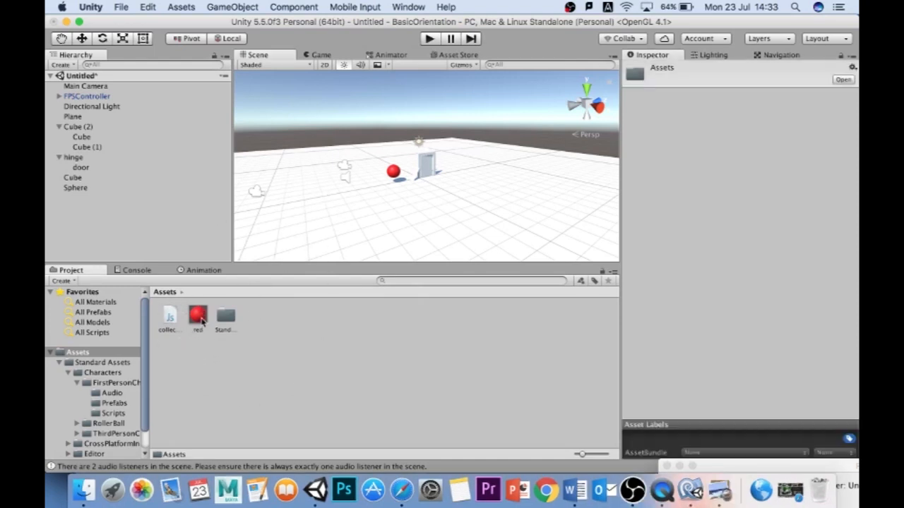
right_click(330, 342)
mouse_move(370, 246)
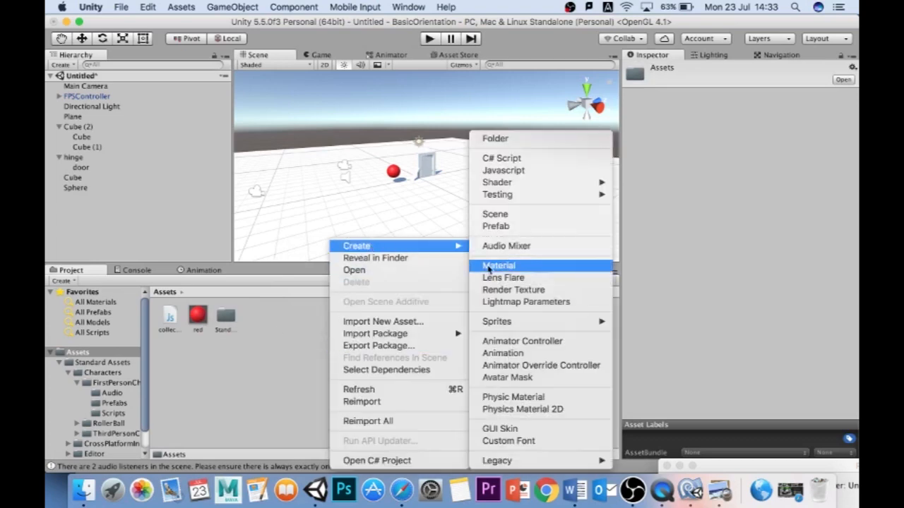
click(516, 265)
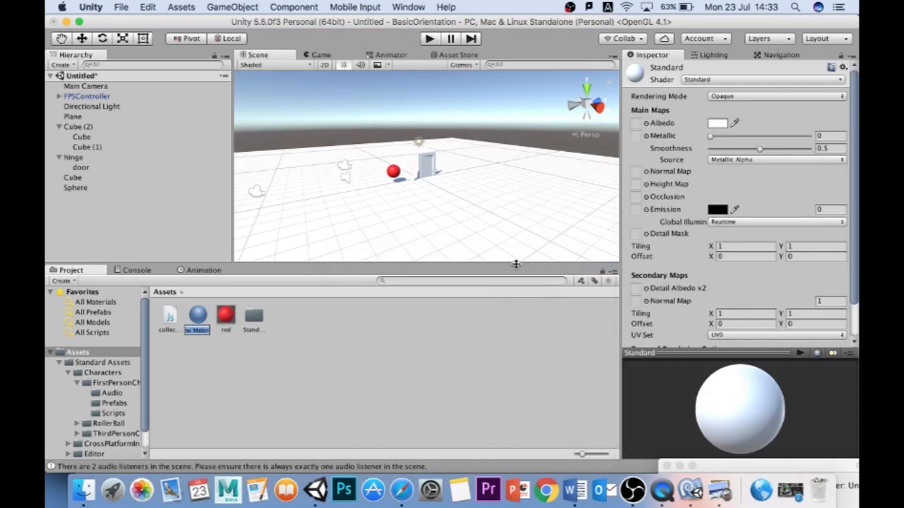
text(black)
key(Return)
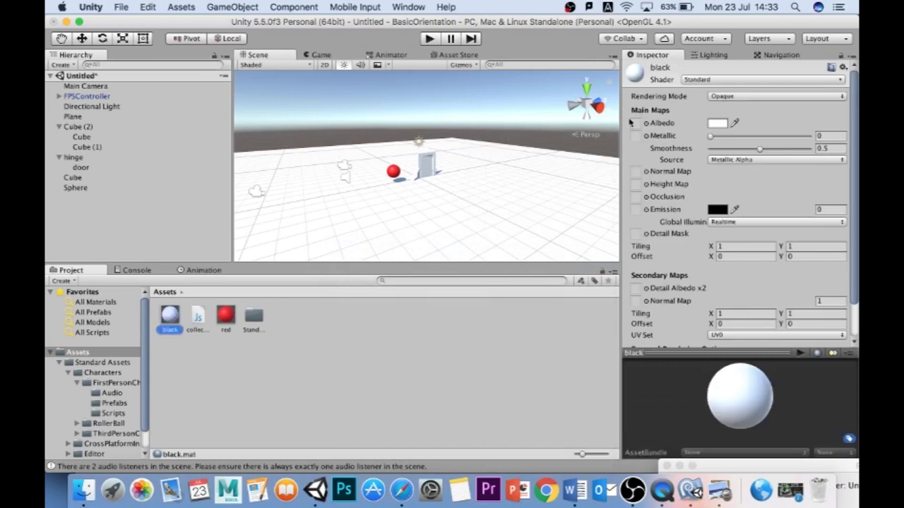
- View the black material's Albedo colour options and compare the matte and shiny black car reference photos
click(718, 124)
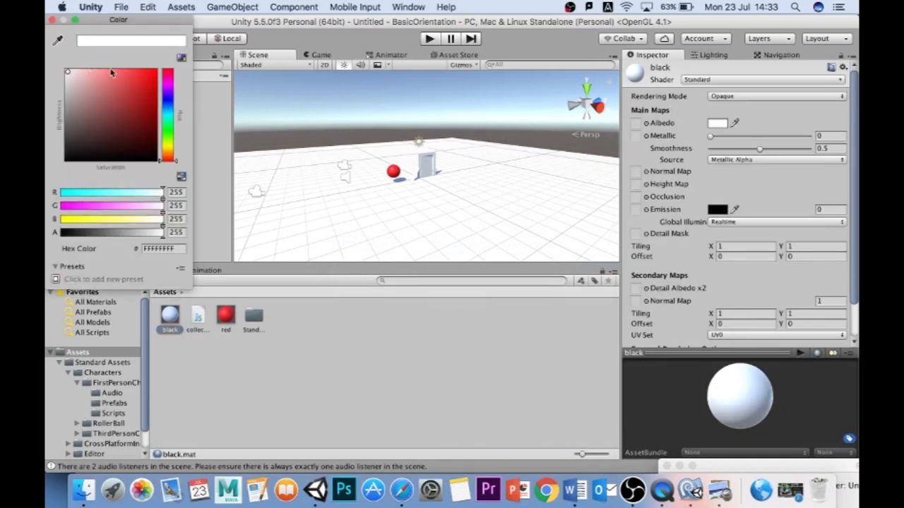
click(367, 382)
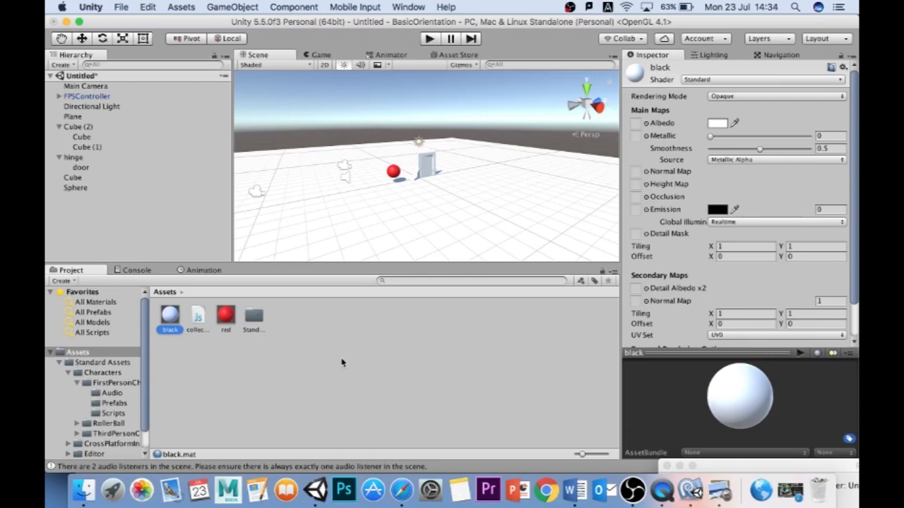
click(724, 494)
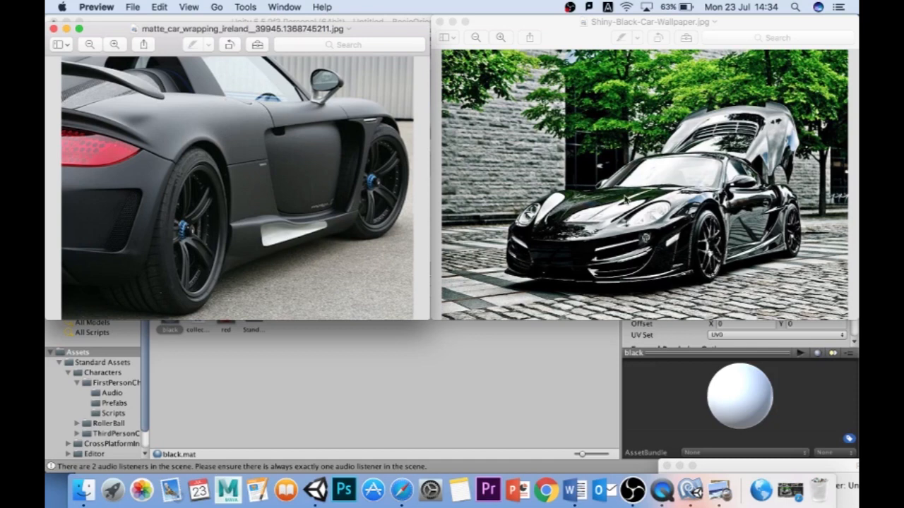
click(459, 376)
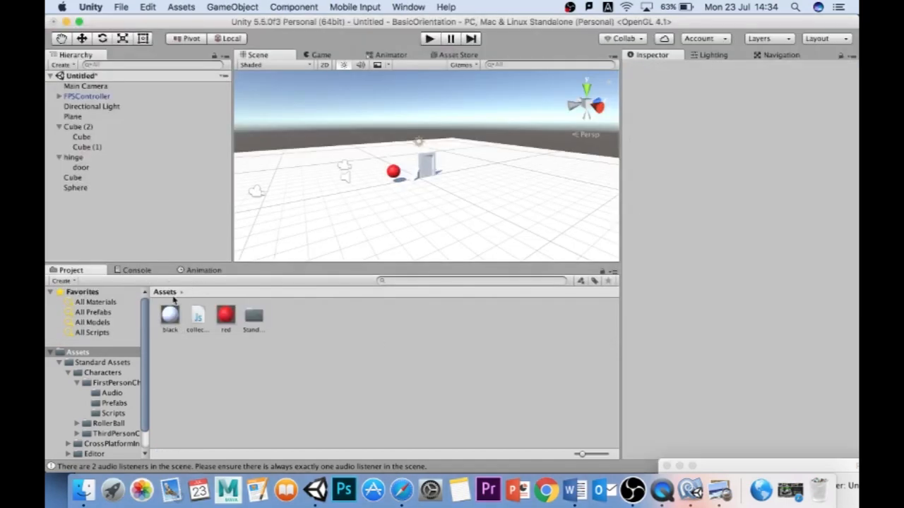
click(171, 318)
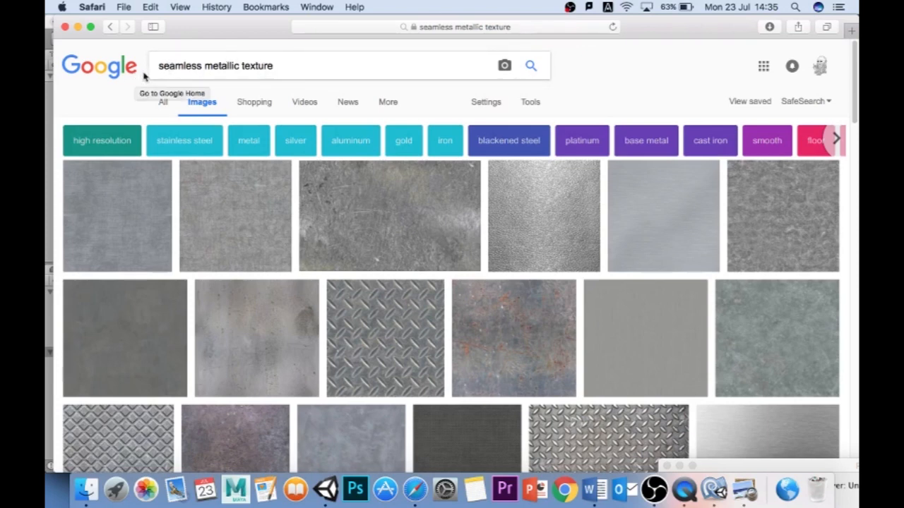
- In Safari, compare the image results for "seamless metallic texture" with those for "metal"
double_click(170, 66)
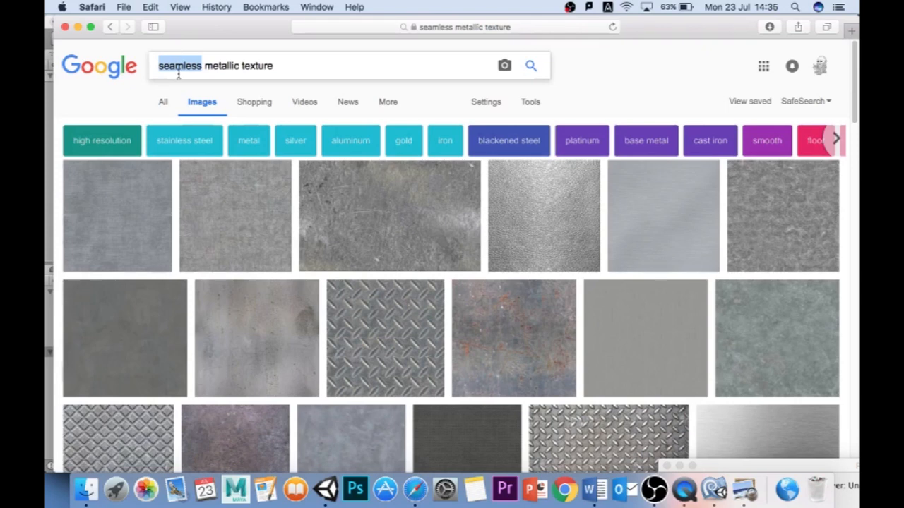
double_click(260, 66)
key(super+t)
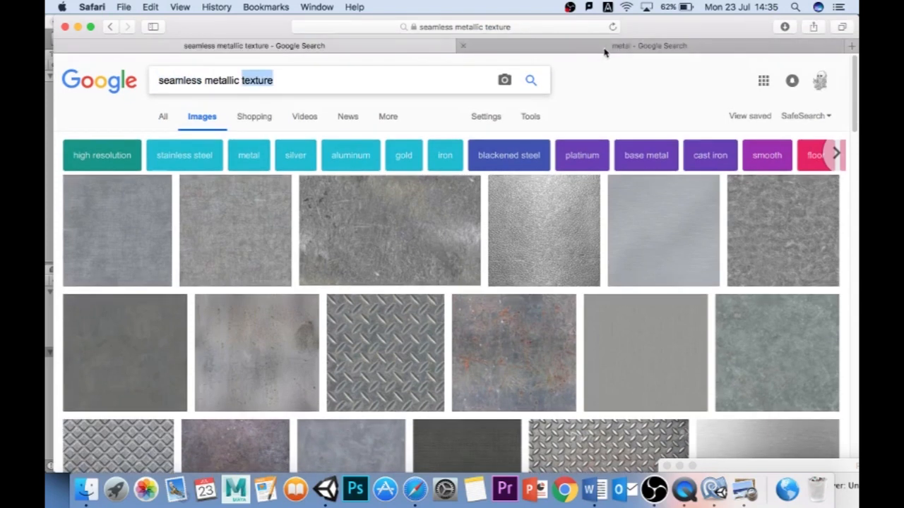
click(606, 53)
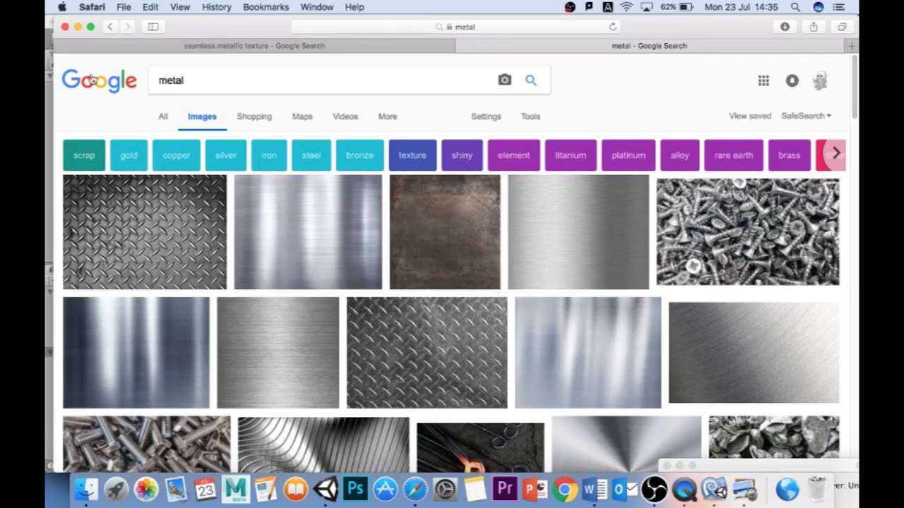
click(195, 45)
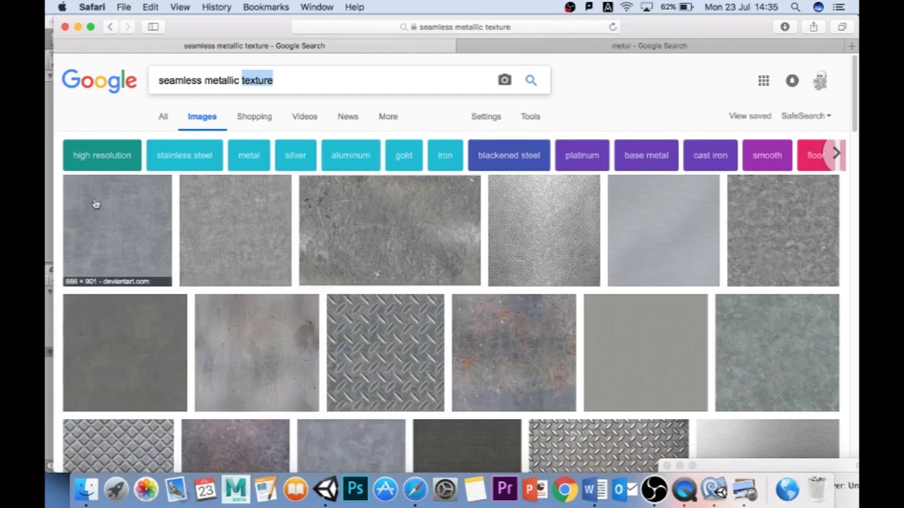
- Open the preview of the 512 × 512 CADHatch tread-plate image in the seamless metallic texture results
scroll(340, 284, down, 2)
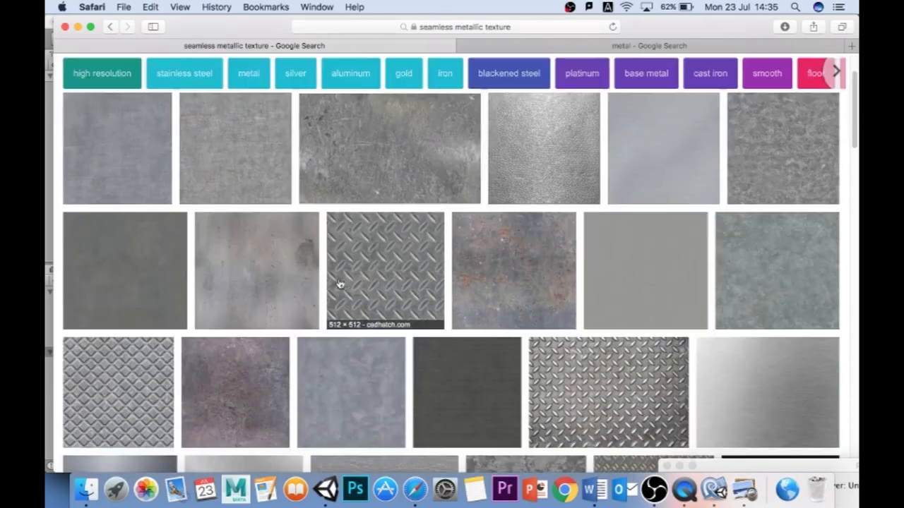
click(383, 269)
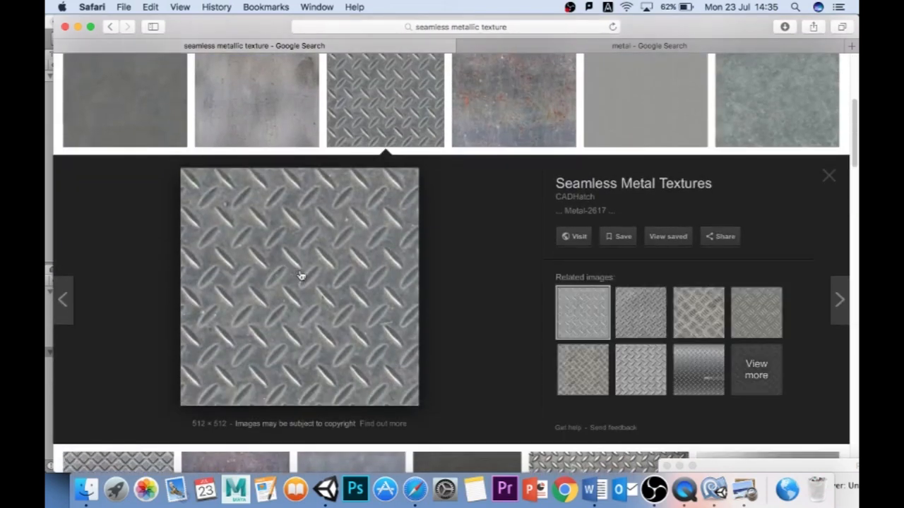
scroll(300, 275, up, 5)
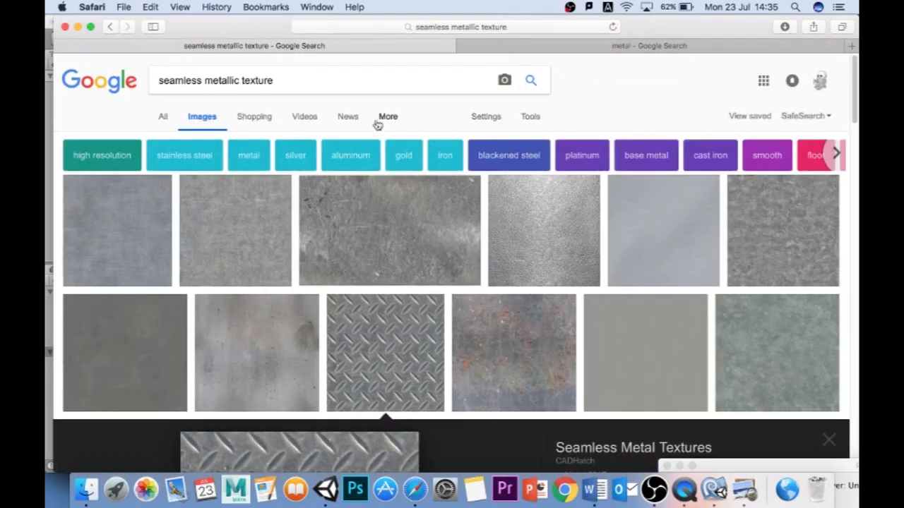
- Review the usage rights filter options for the seamless metallic texture image search
click(486, 117)
click(533, 118)
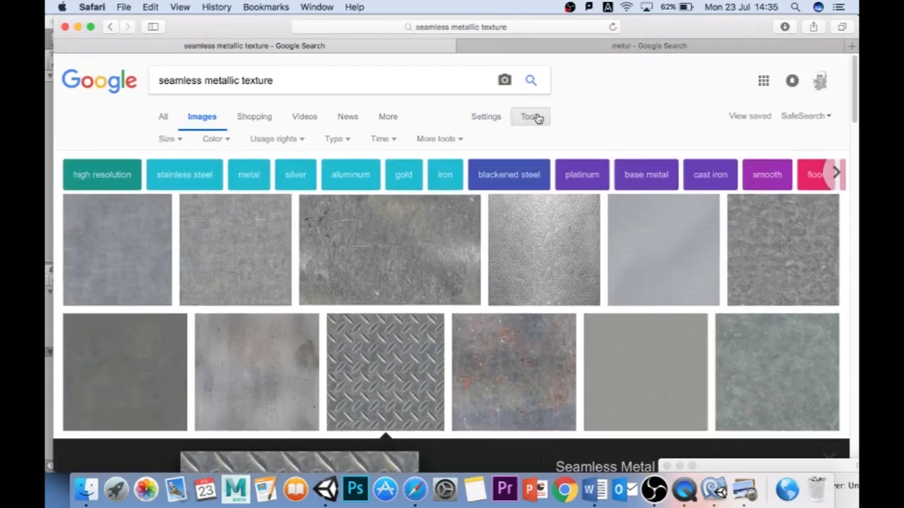
click(297, 140)
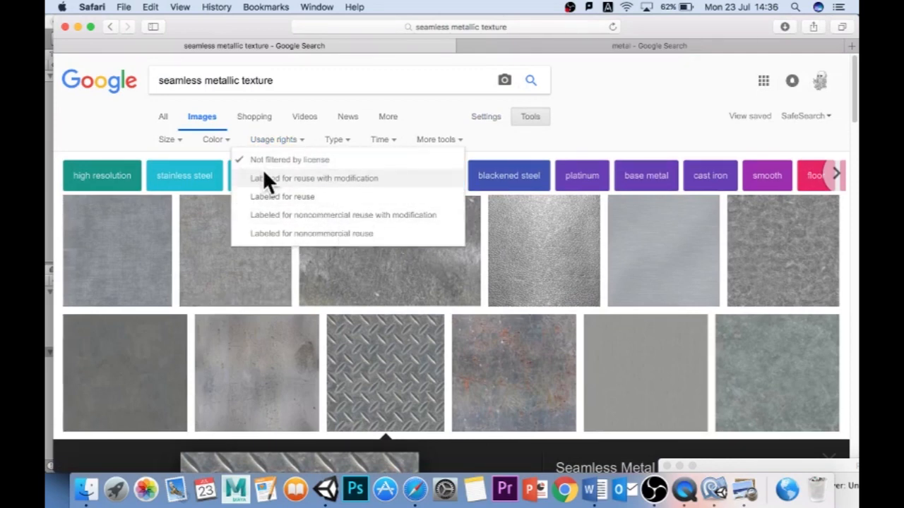
click(114, 122)
- Save the previewed tread-plate texture image to the Downloads folder
scroll(398, 350, down, 6)
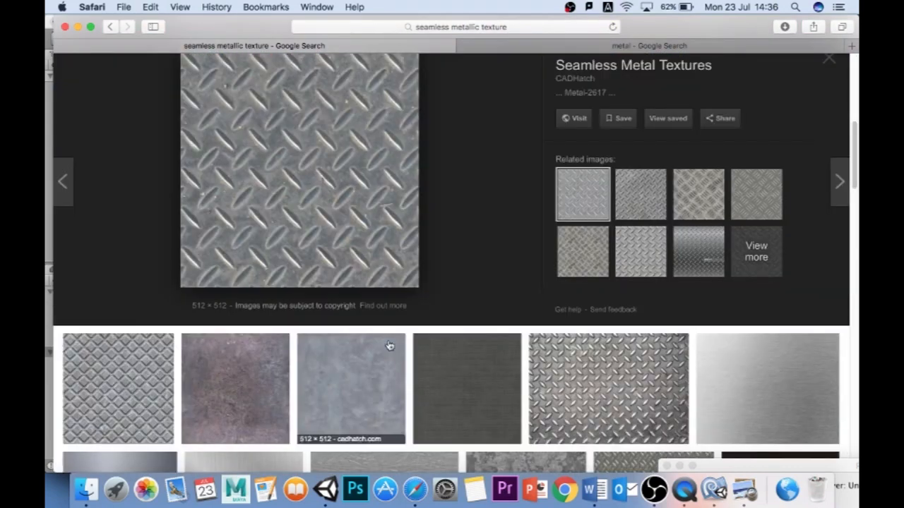
right_click(330, 173)
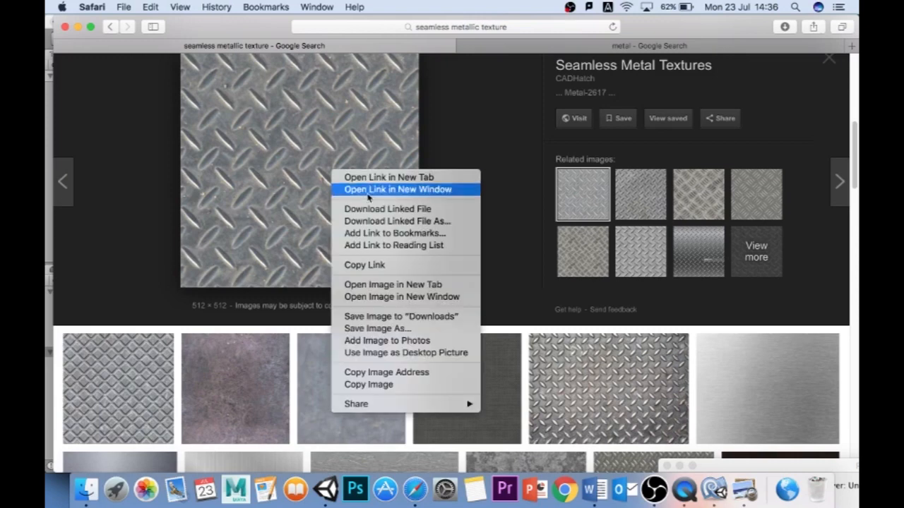
click(417, 319)
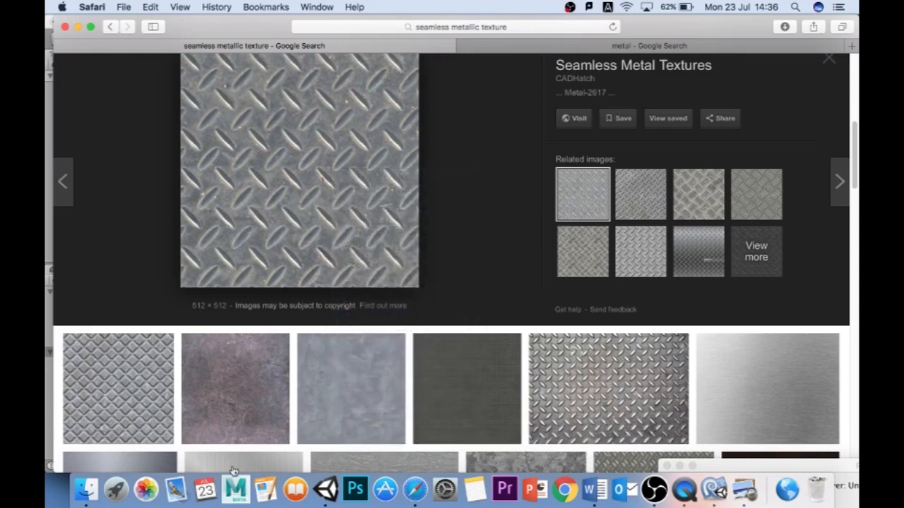
- Return to Unity and import Metal-2617.jpg from the Finder's Downloads folder into the project's Assets
click(327, 490)
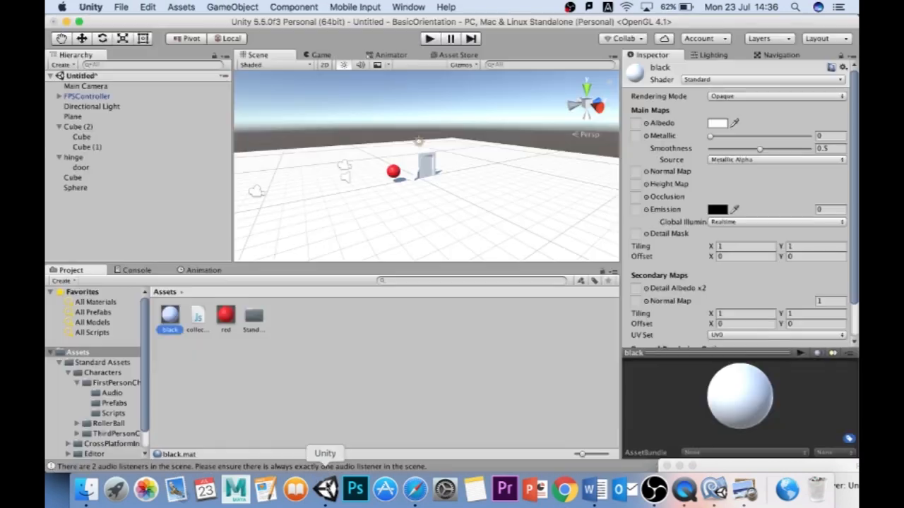
click(85, 494)
drag(247, 63, 494, 61)
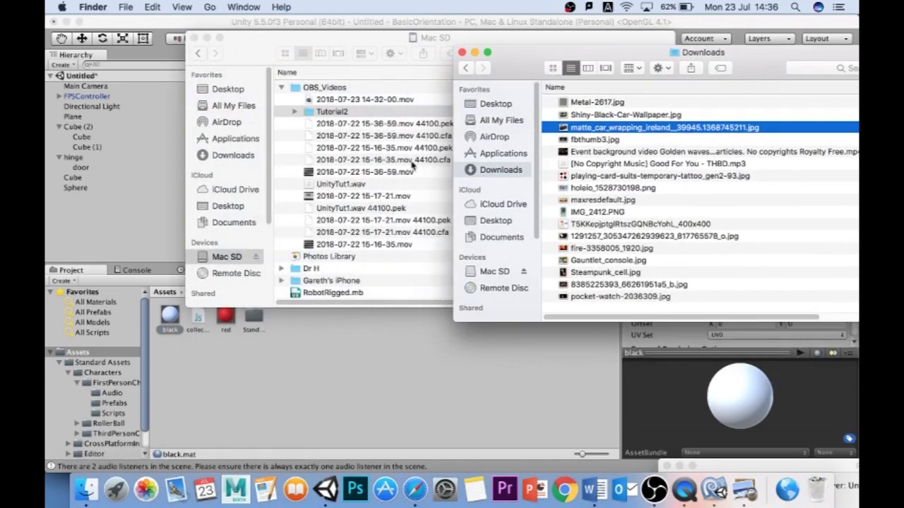
drag(565, 127, 326, 366)
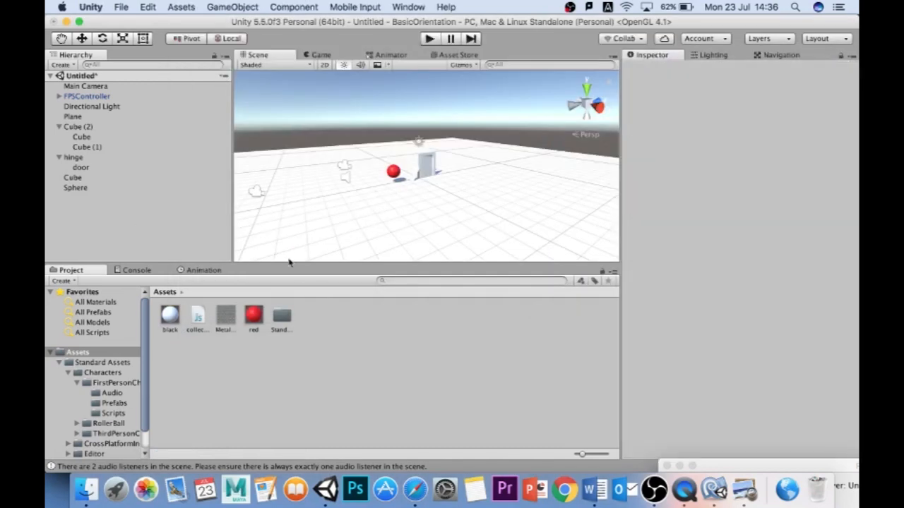
- Try applying the metal texture image directly to the ground plane, and undo it
drag(228, 315, 390, 219)
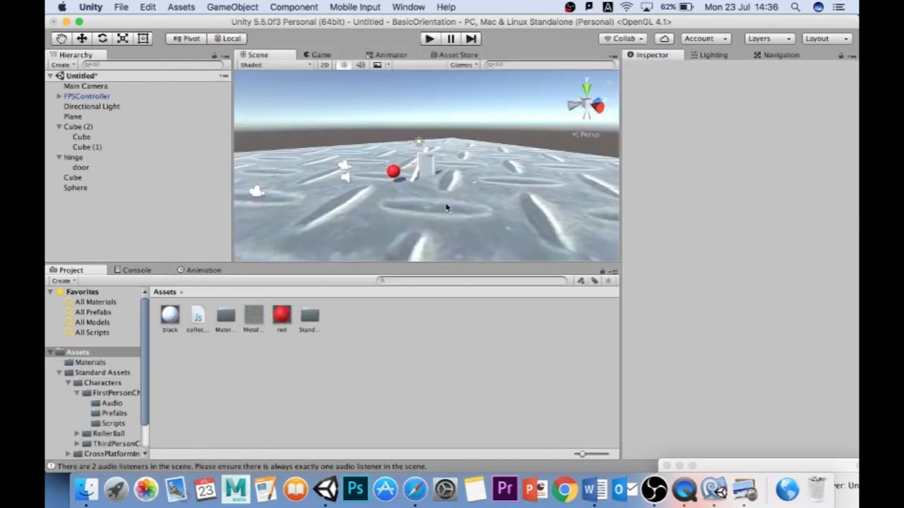
scroll(447, 208, down, 10)
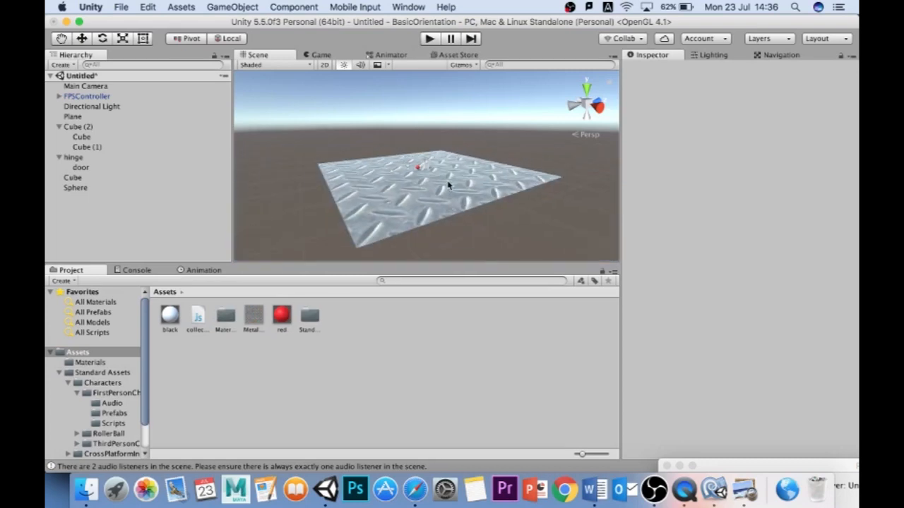
alt+drag(447, 185, 423, 205)
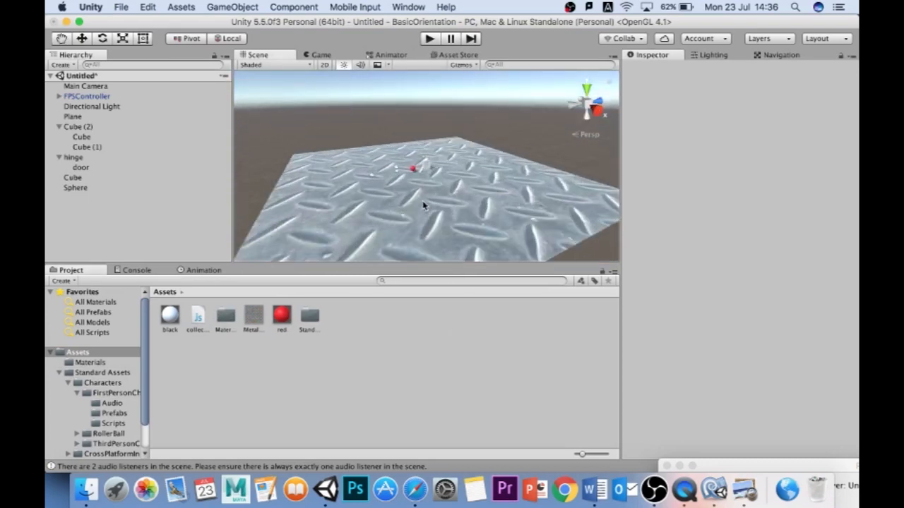
key(super+z)
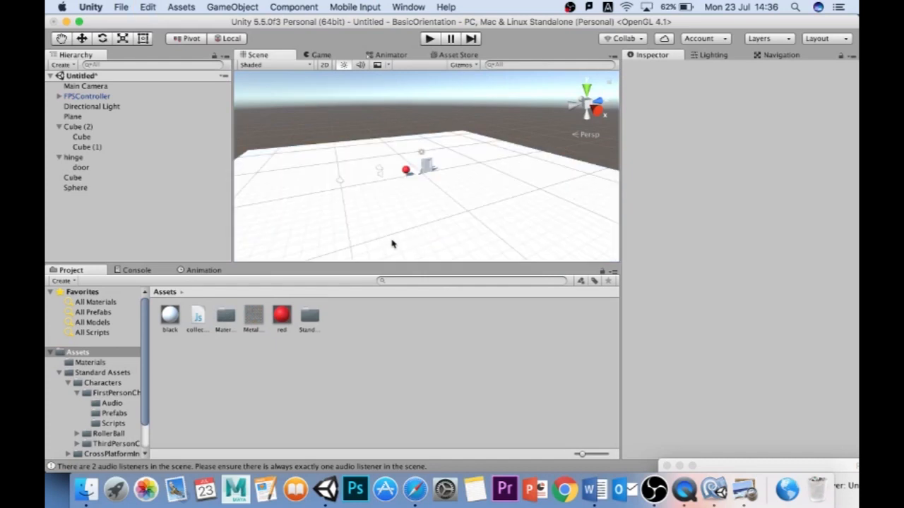
- Rename the black material as metal
click(170, 317)
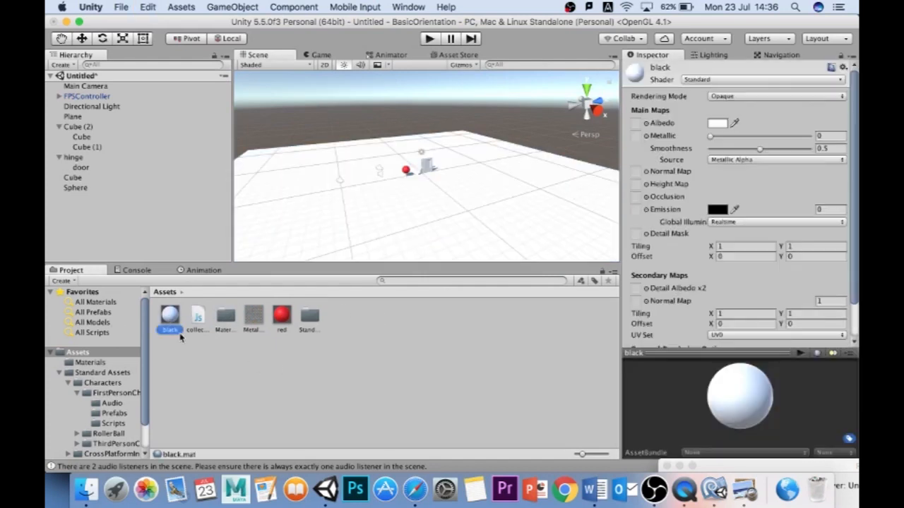
click(180, 335)
text(metal)
key(Return)
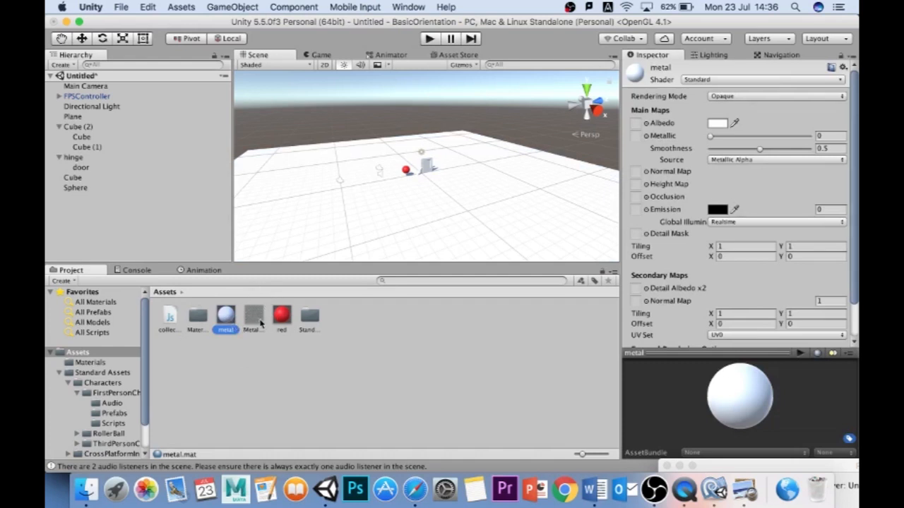
- Assign the imported metal texture as the metal material's Albedo map and apply the material to the ground plane
drag(254, 318, 638, 124)
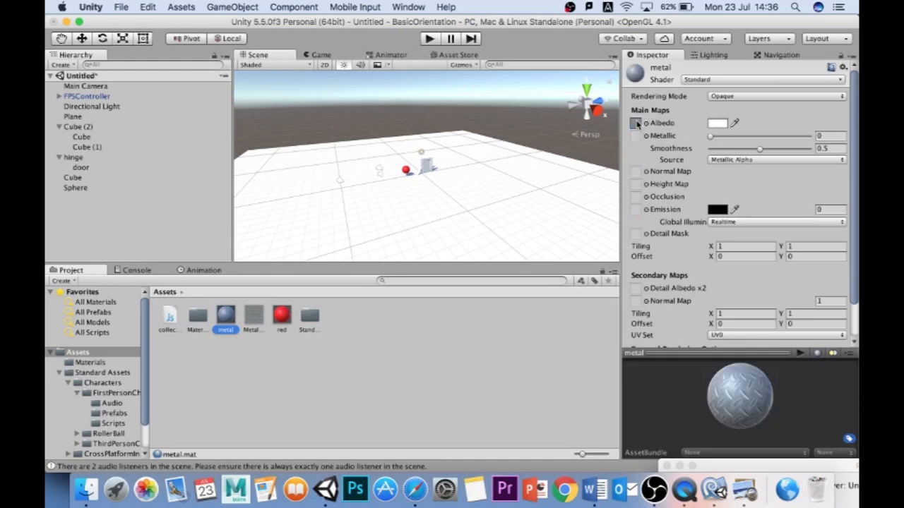
drag(226, 318, 366, 207)
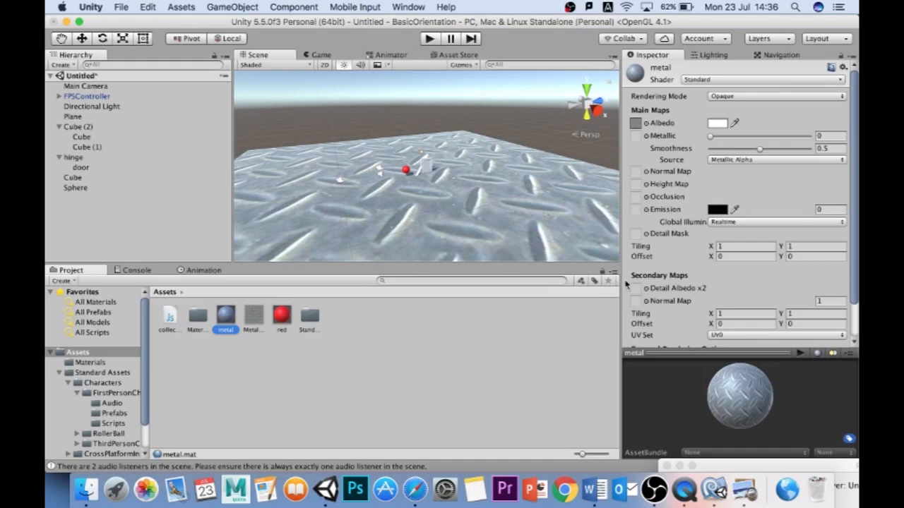
- Set the metal material's main map tiling to X 5 and Y 5
click(739, 244)
text(5)
key(Tab)
text(5)
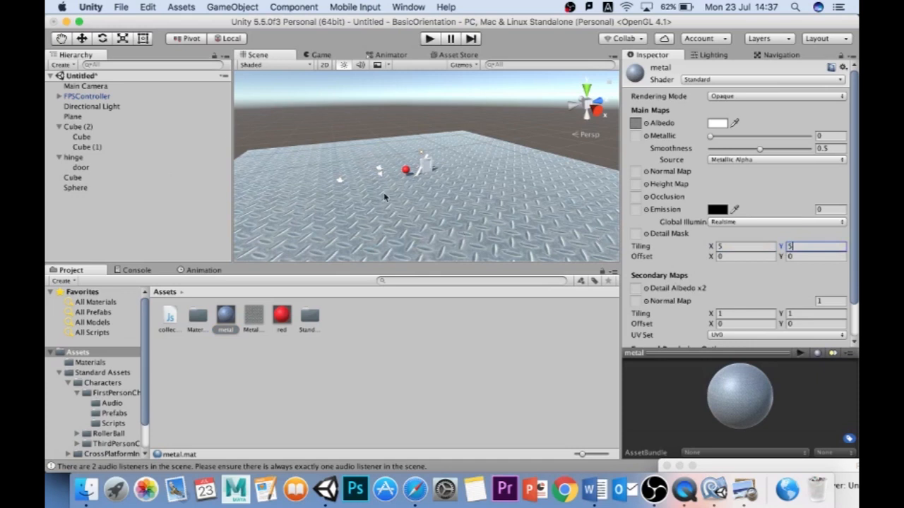
- Set the metal material's main map tiling to X 10 and Y 10
click(747, 246)
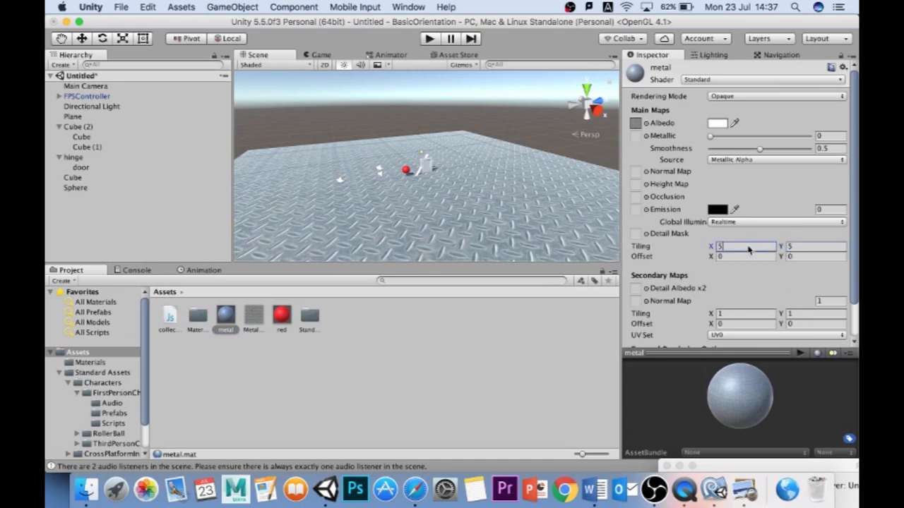
text(10)
key(Tab)
text(10)
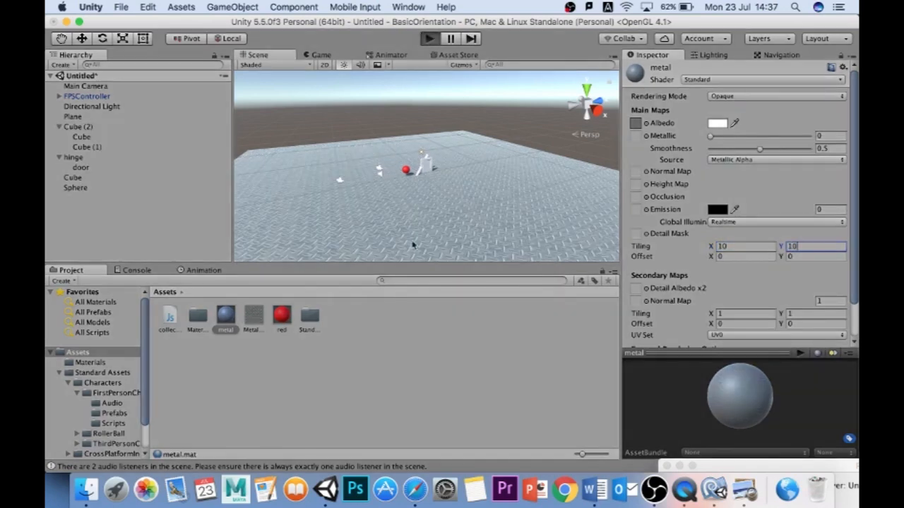
- Set the metal material's main map tiling to X 15 and Y 15, play-testing the ground before and after the change
key(super+p)
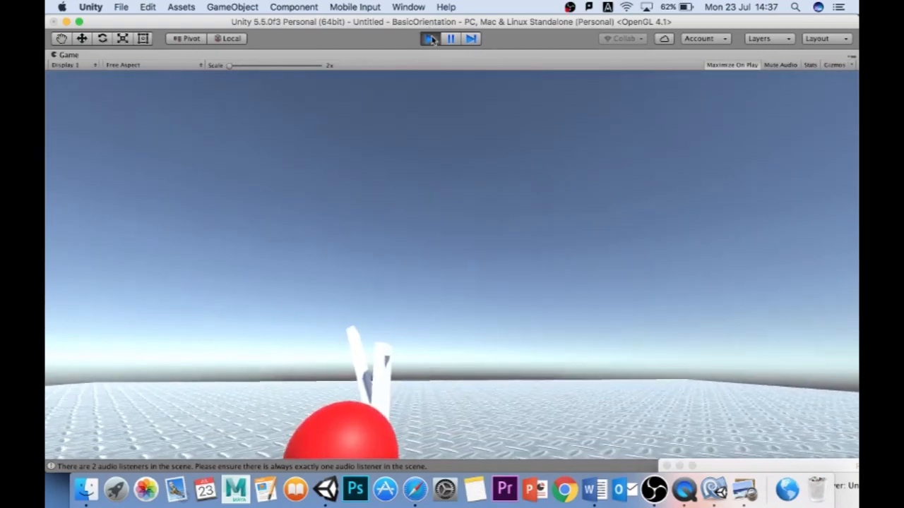
click(429, 38)
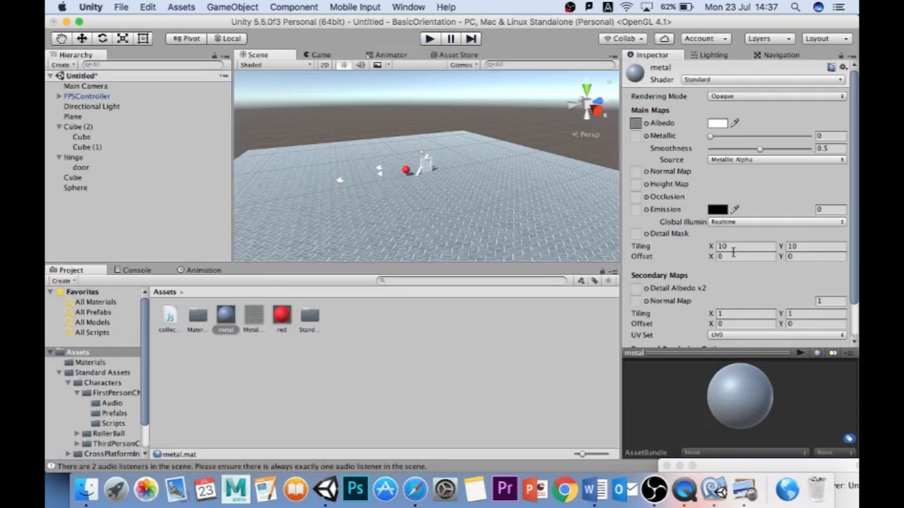
click(733, 247)
text(15)
key(Tab)
text(15)
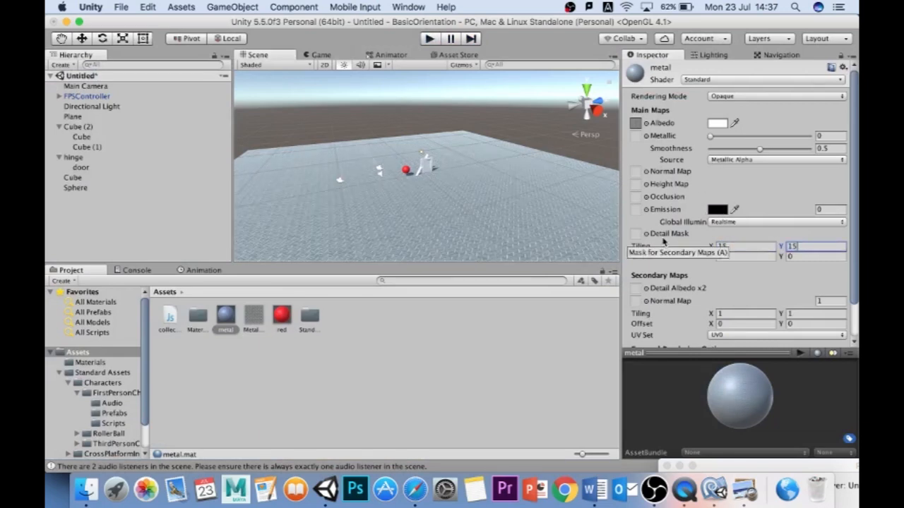
click(429, 38)
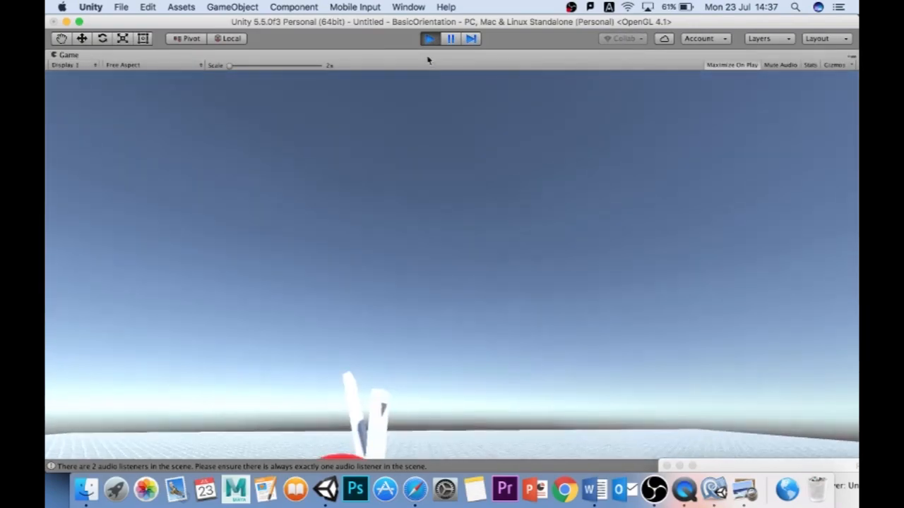
click(428, 38)
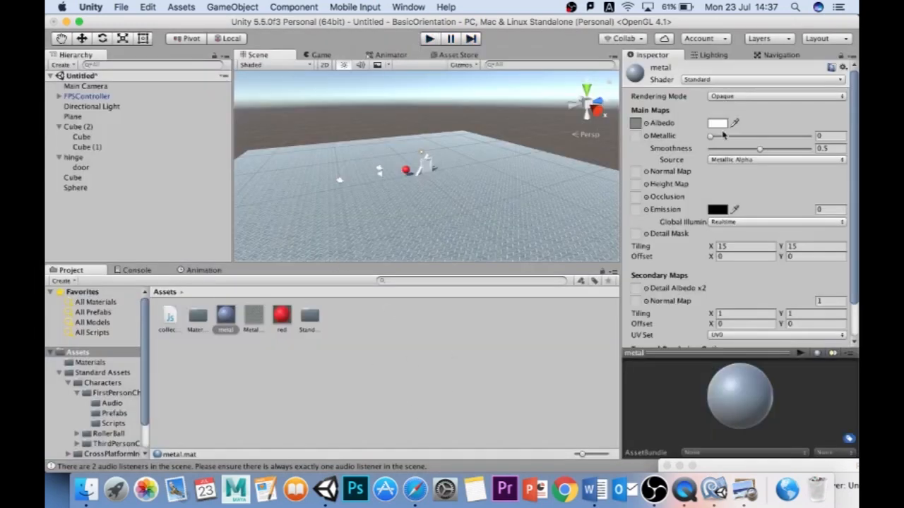
- Set the metal material's Metallic value to 0.5 and play-test the scene to check the ground's shine
drag(710, 139, 770, 139)
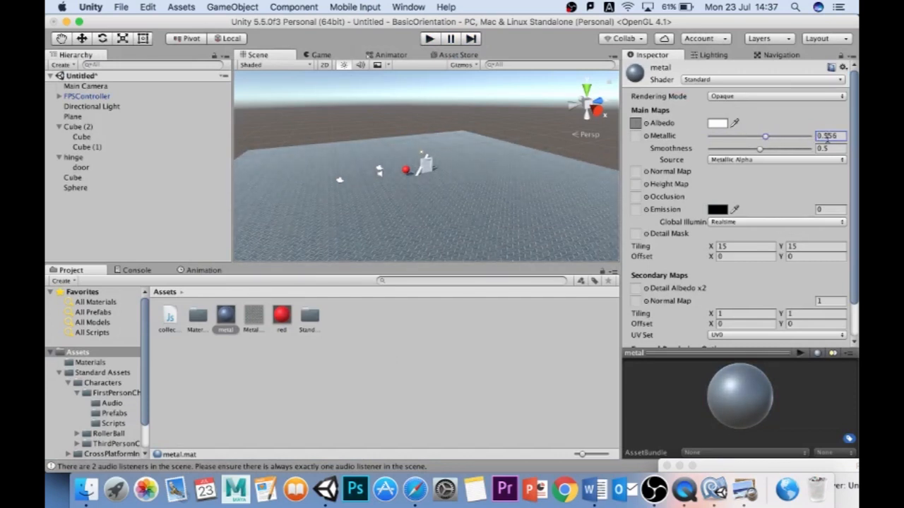
text(0.5)
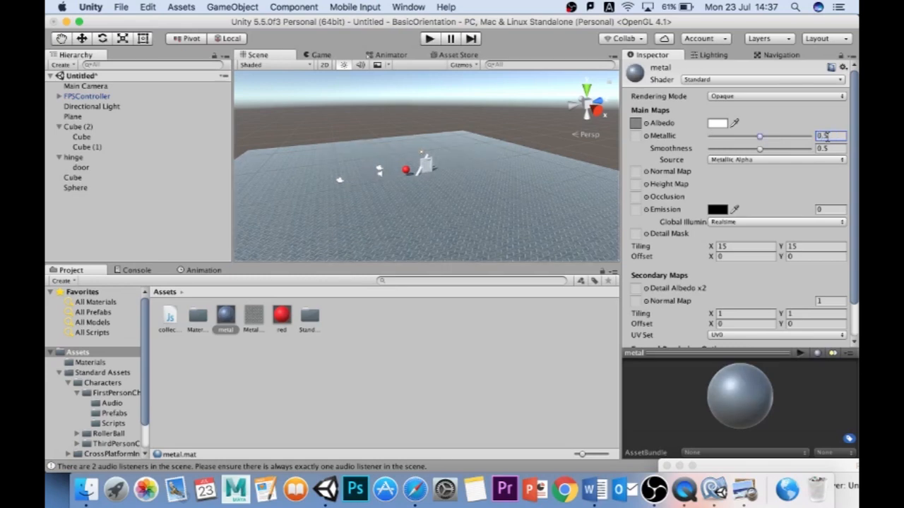
click(429, 39)
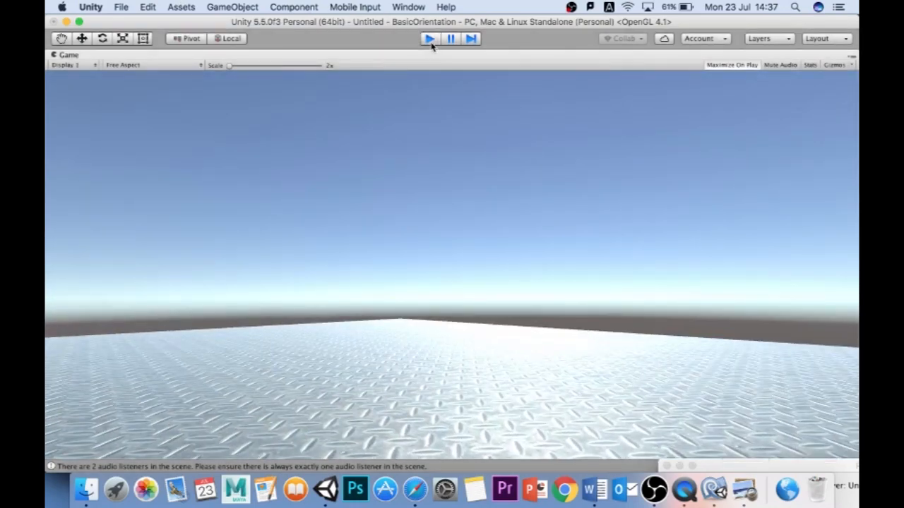
click(430, 39)
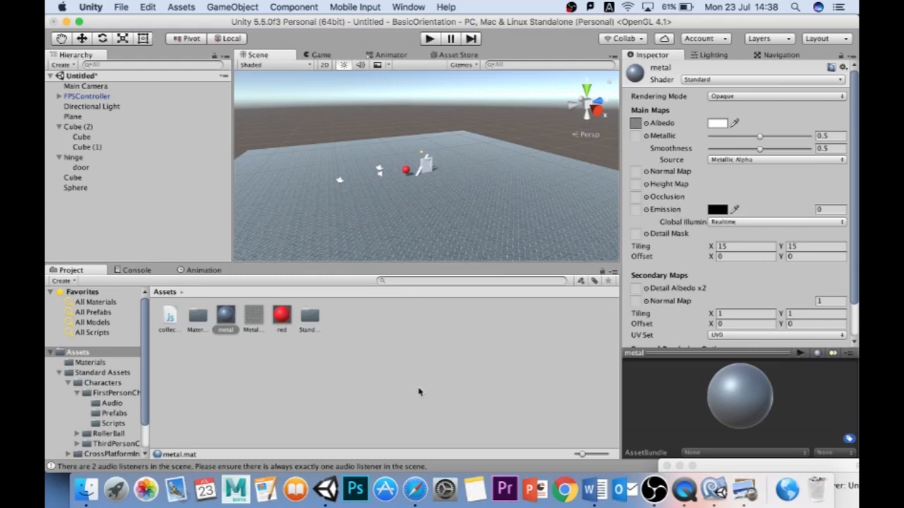
- Delete the ground plane and every object below it in the hierarchy through Sphere, keeping the cameras, controller and light
click(74, 117)
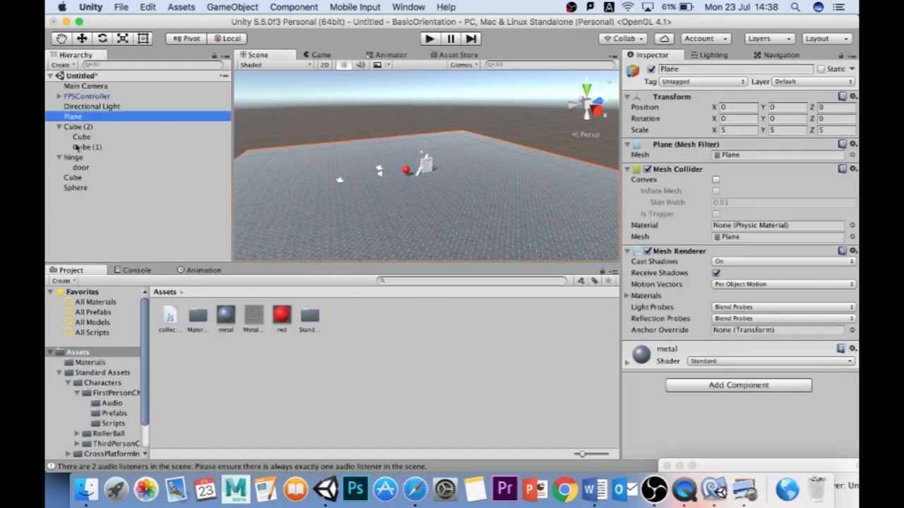
shift+click(75, 188)
key(super+BackSpace)
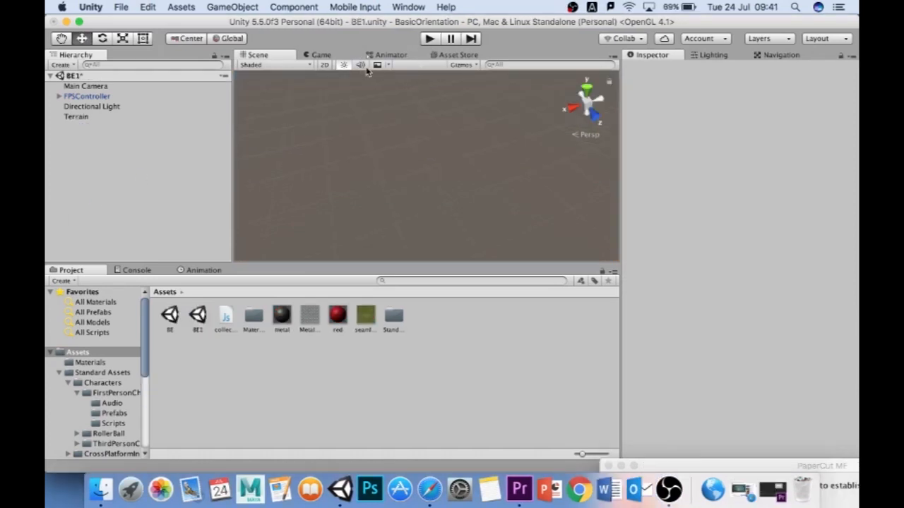
- Add a new 3D terrain object to the scene
click(227, 9)
mouse_move(238, 50)
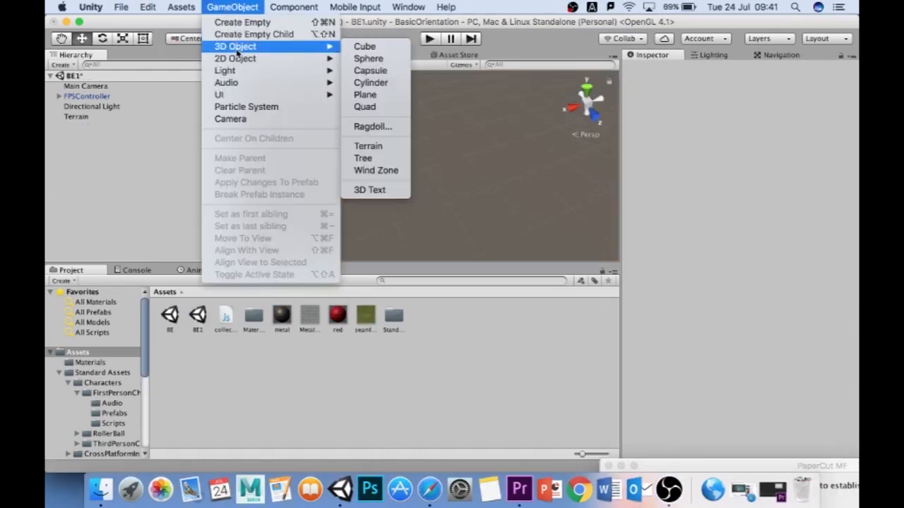
click(368, 146)
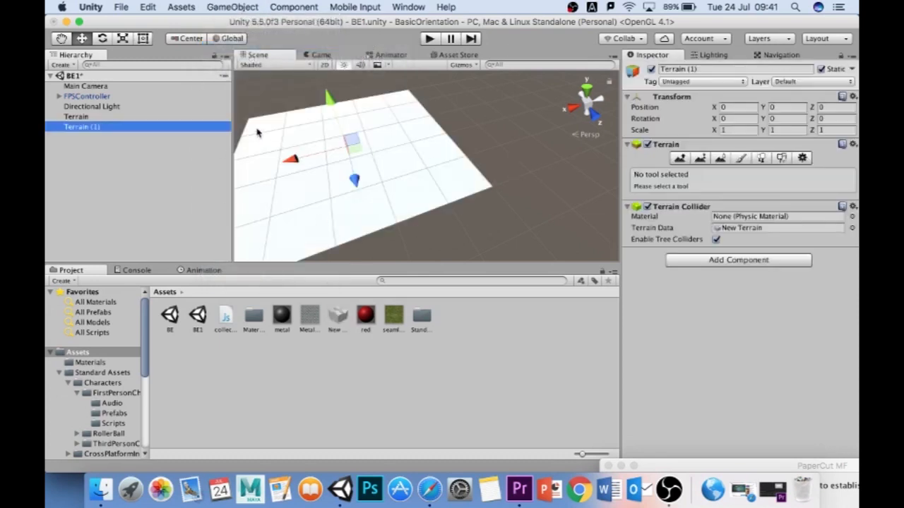
- Check the FPSController's position on the new terrain and play-test the scene
click(87, 97)
key(f)
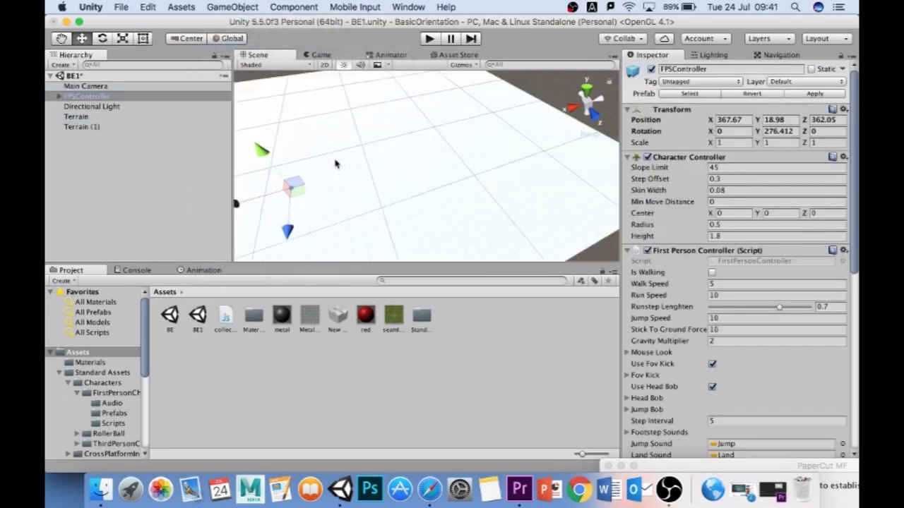
scroll(376, 182, down, 5)
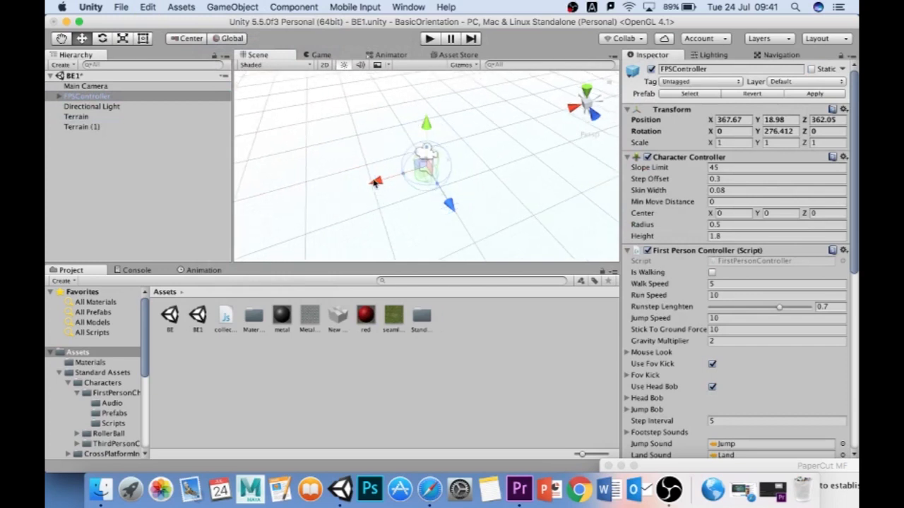
scroll(376, 183, down, 5)
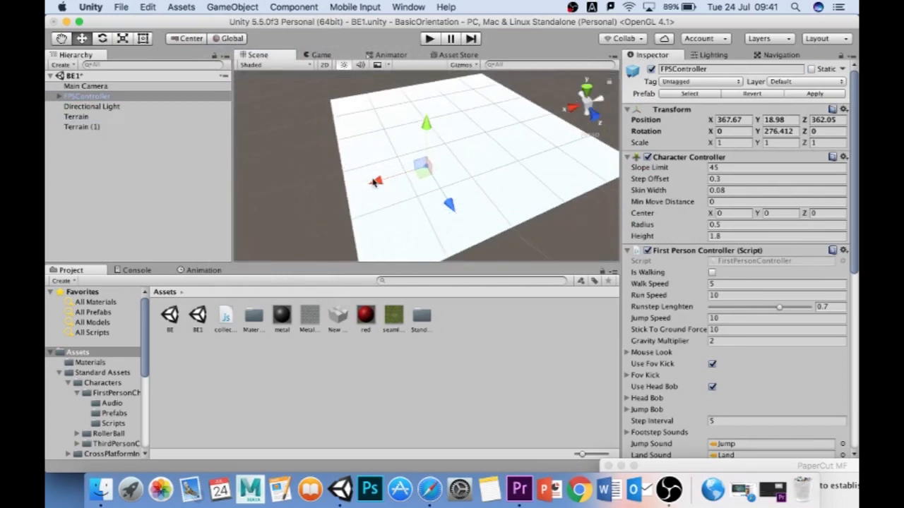
click(430, 39)
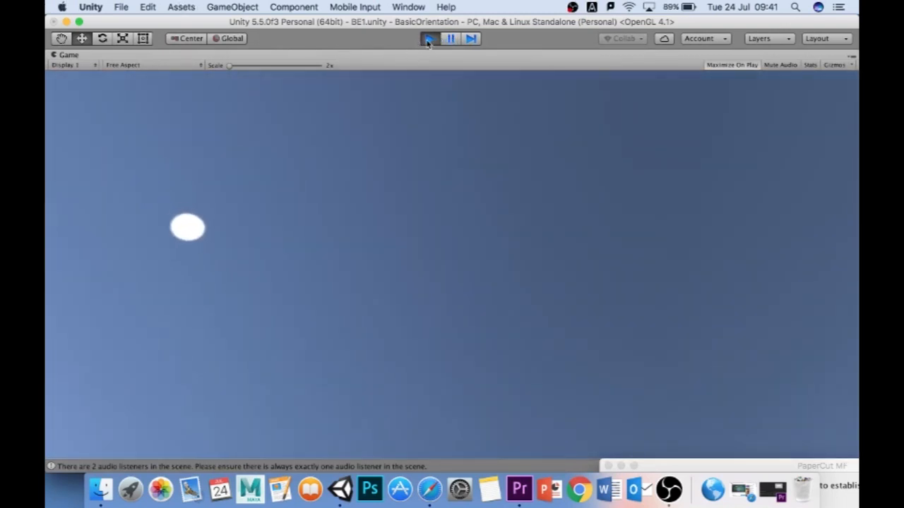
click(429, 39)
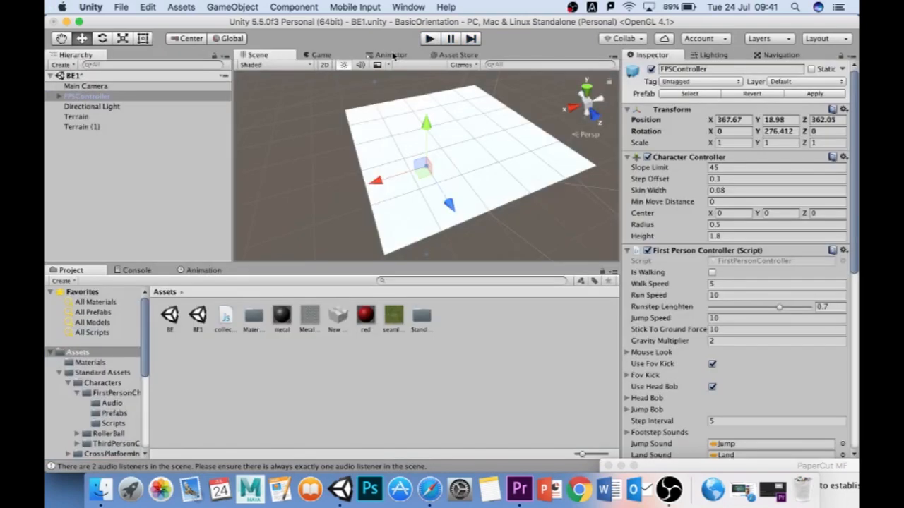
- Delete the old Terrain object, keeping Terrain (1)
click(81, 125)
click(79, 117)
click(86, 127)
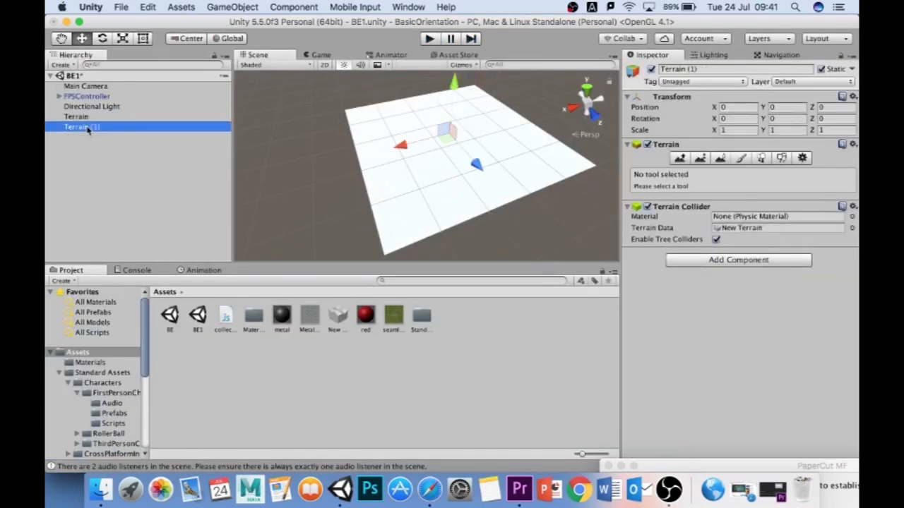
right_click(87, 129)
click(137, 195)
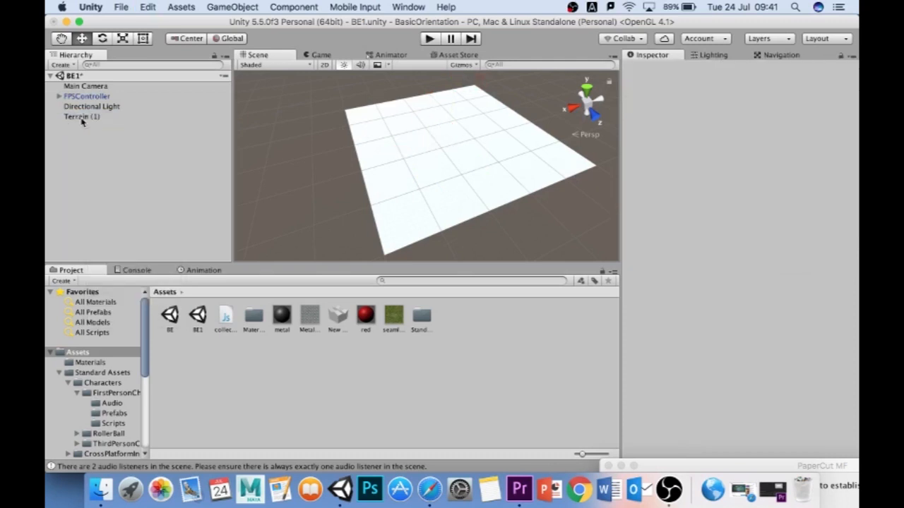
- Raise a small hill near the front corner of Terrain (1) with the soft round brush, trying size 6 before using size 75
click(85, 117)
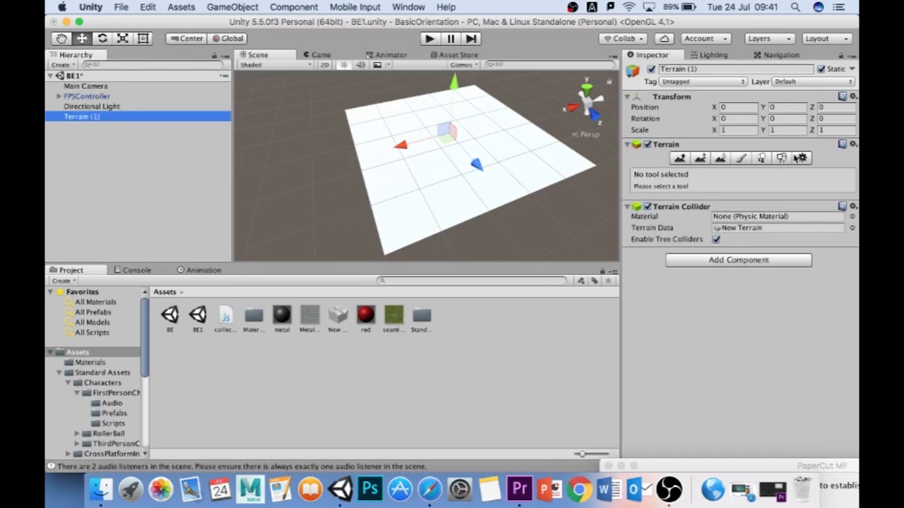
click(680, 159)
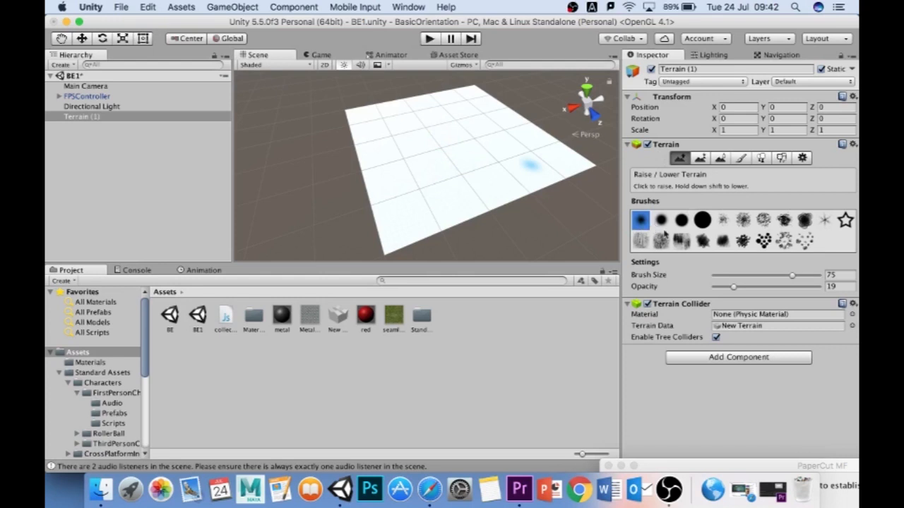
drag(807, 277, 663, 274)
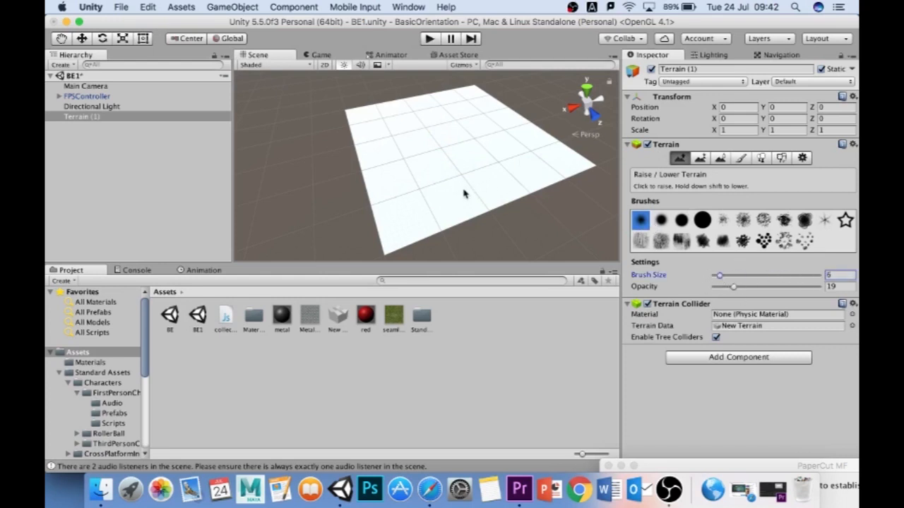
mouse_move(779, 278)
mouse_down()
mouse_move(836, 277)
mouse_move(793, 277)
mouse_up()
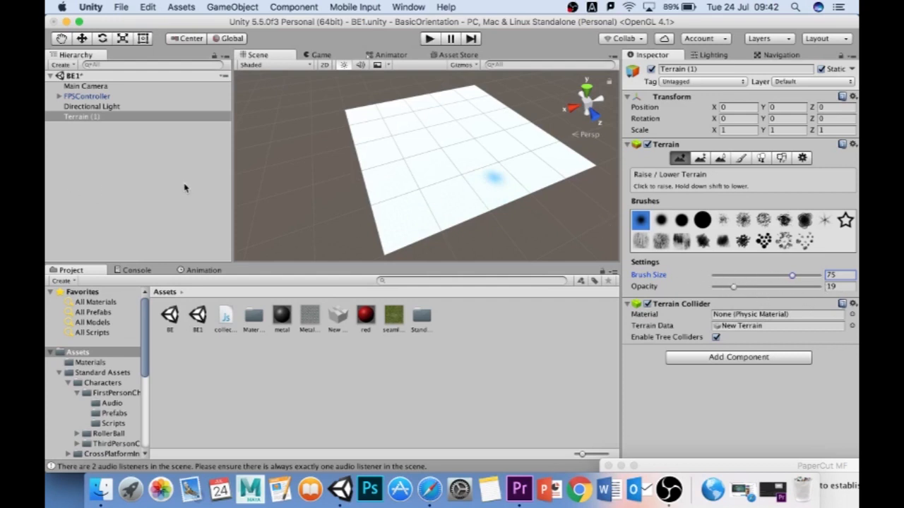
mouse_move(404, 198)
mouse_down()
mouse_move(417, 206)
mouse_move(447, 192)
mouse_move(417, 200)
mouse_move(394, 188)
mouse_move(425, 205)
mouse_move(471, 198)
mouse_move(269, 85)
mouse_move(179, 49)
mouse_move(500, 146)
mouse_move(463, 219)
mouse_move(409, 226)
mouse_move(414, 212)
mouse_up()
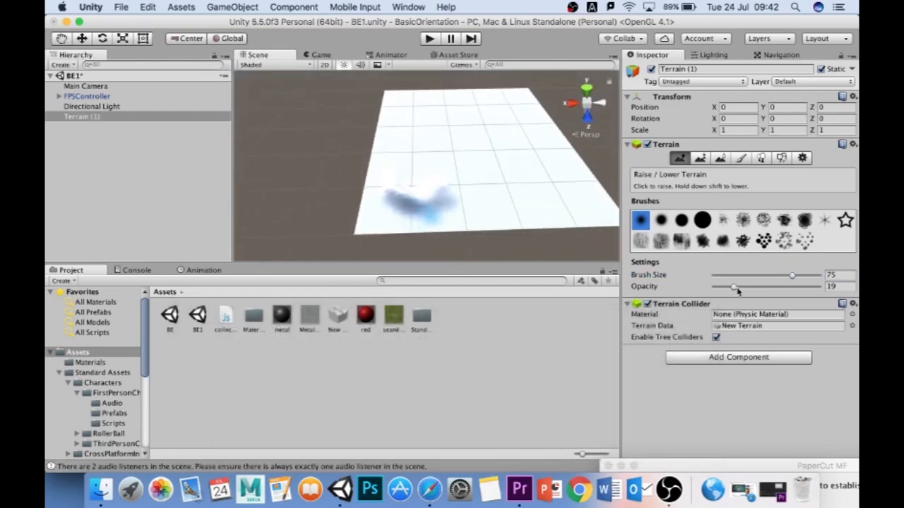
- Raise a curved ridge across the front of the terrain at brush opacity 78, and set the brush size to 100
drag(737, 291, 796, 289)
mouse_move(424, 171)
mouse_down()
mouse_move(456, 163)
mouse_move(520, 185)
mouse_move(541, 208)
mouse_move(498, 168)
mouse_move(450, 176)
mouse_move(549, 212)
mouse_up()
mouse_move(549, 211)
alt+mouse_down()
mouse_move(491, 173)
mouse_move(480, 15)
mouse_move(438, 64)
mouse_move(390, 95)
mouse_move(501, 41)
mouse_move(531, 58)
mouse_move(449, 178)
mouse_move(514, 240)
alt+mouse_up()
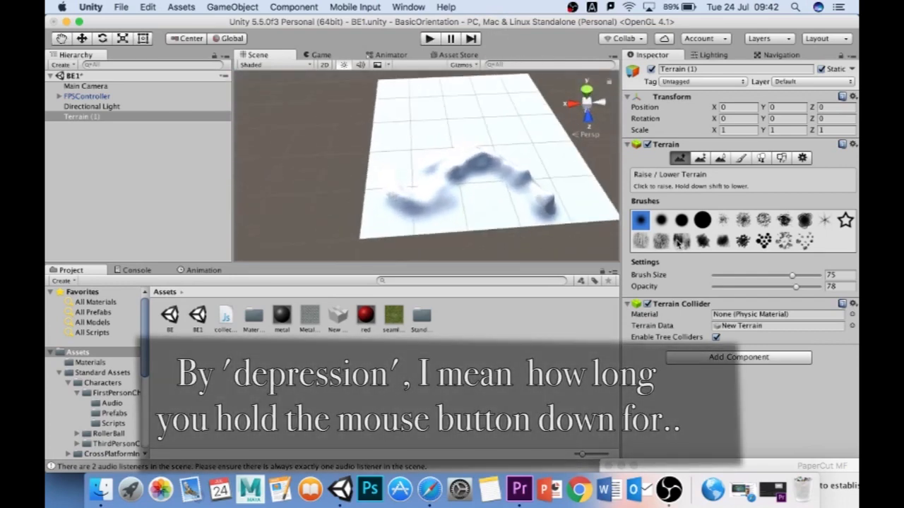
drag(795, 281, 830, 277)
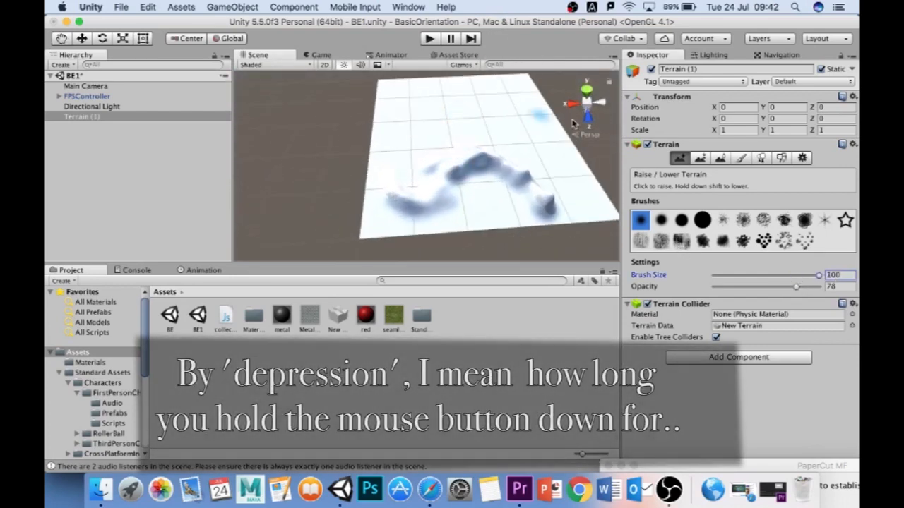
click(565, 161)
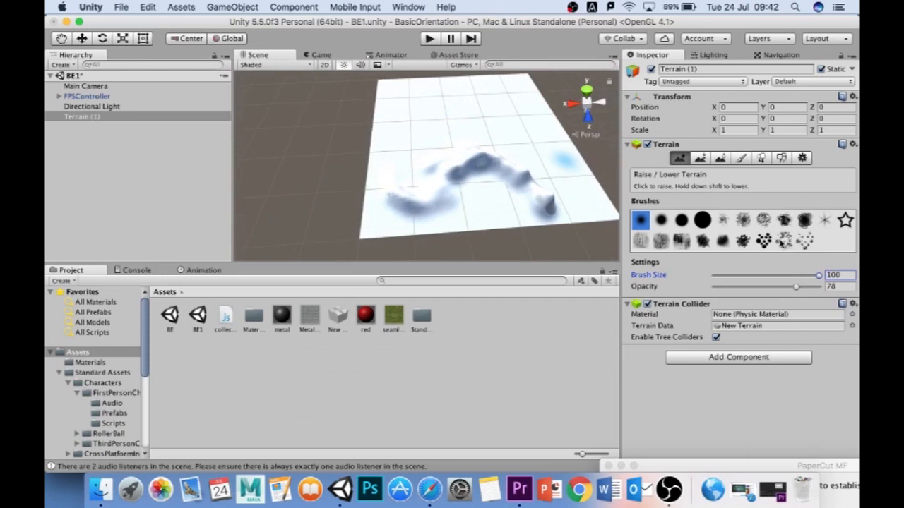
- Try raising spiky terrain near the far corner with a speckled brush, and undo the strokes
click(783, 240)
click(422, 113)
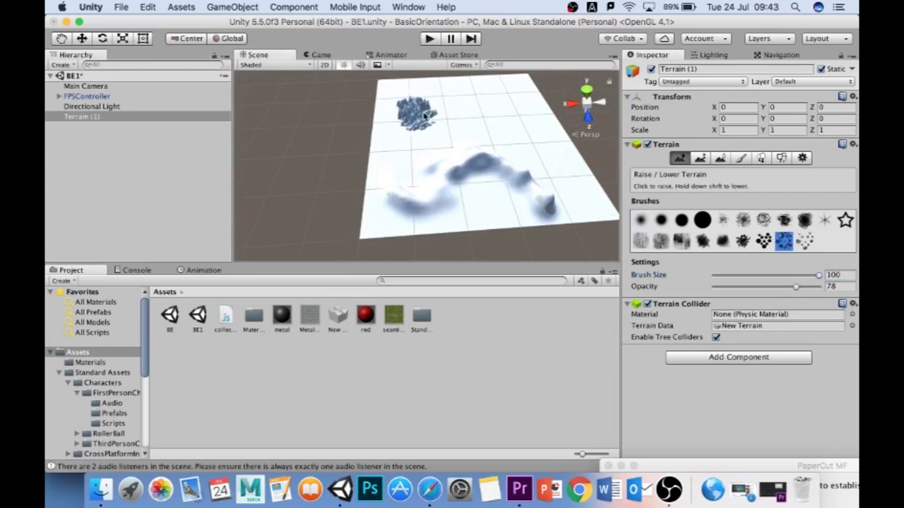
mouse_move(424, 113)
mouse_down()
mouse_move(445, 119)
mouse_move(406, 136)
mouse_up()
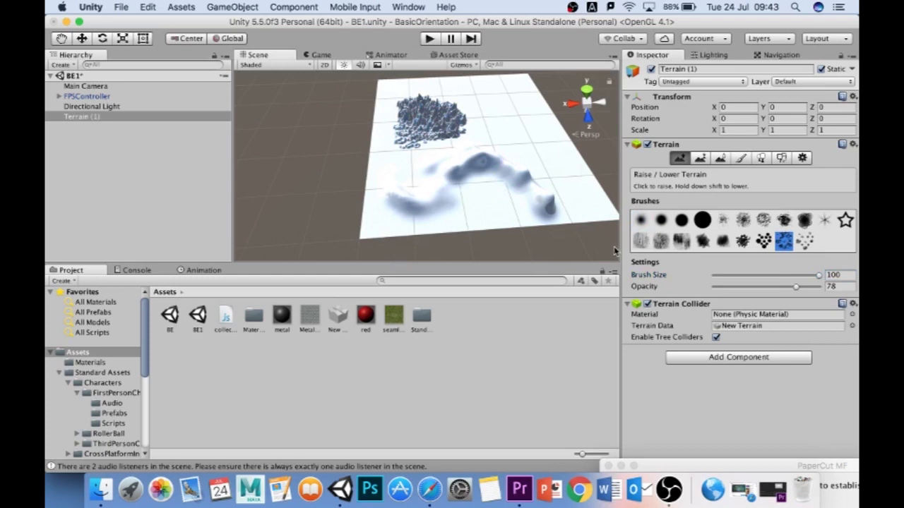
key(super+z)
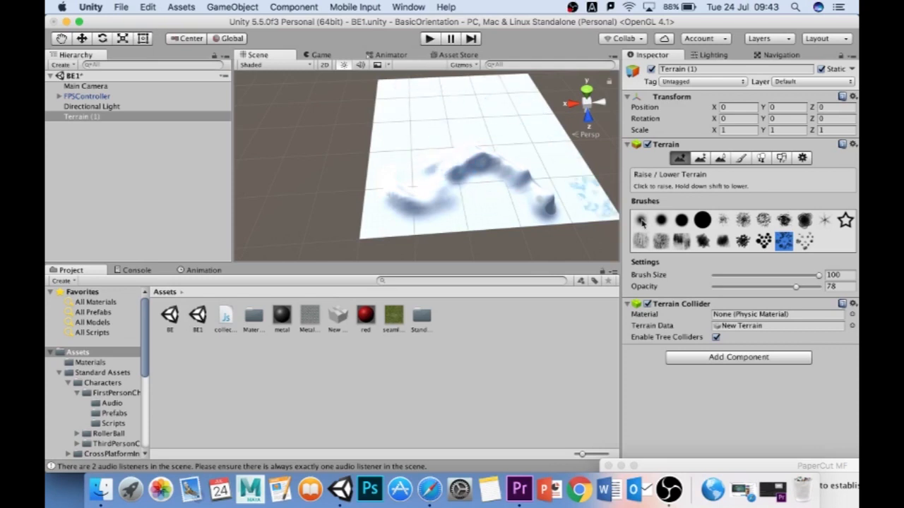
- Raise hills on the flat area beside the ridge with the soft round brush, and lower them back down
click(641, 221)
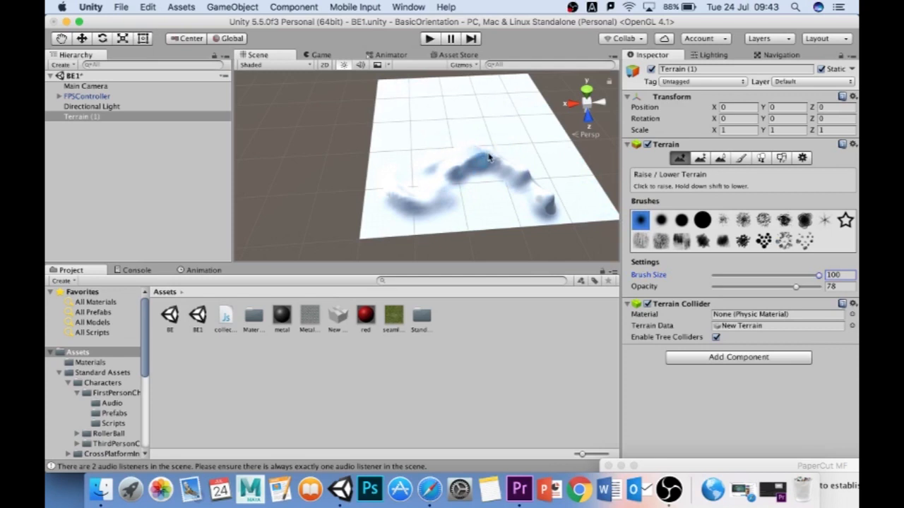
mouse_move(503, 161)
alt+mouse_down()
mouse_move(335, 151)
mouse_move(556, 178)
alt+mouse_up()
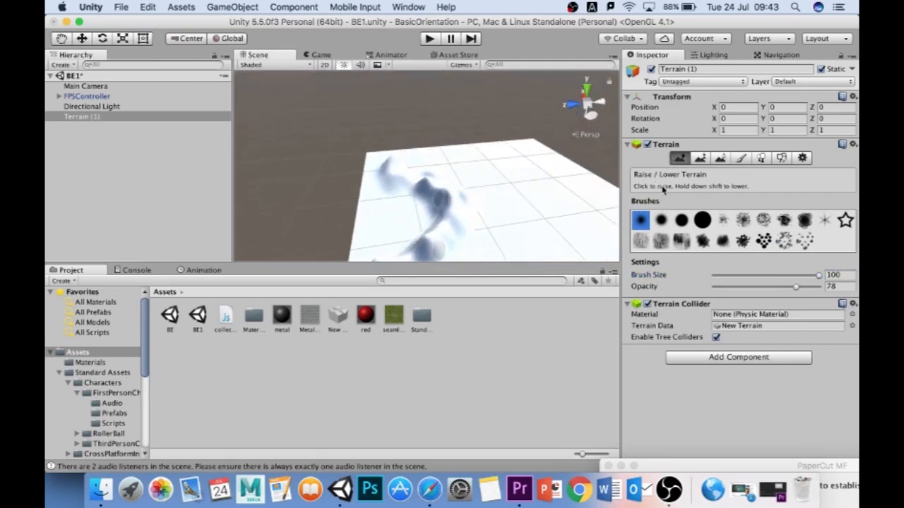
mouse_move(509, 184)
mouse_down()
mouse_move(476, 190)
mouse_move(529, 179)
mouse_move(578, 184)
mouse_up()
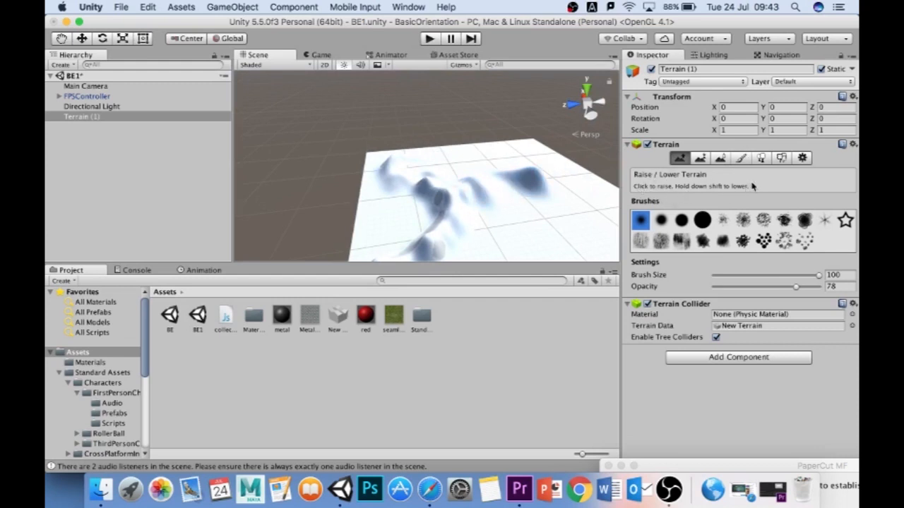
mouse_move(533, 183)
shift+mouse_down()
mouse_move(489, 175)
mouse_move(535, 167)
mouse_move(523, 184)
shift+mouse_up()
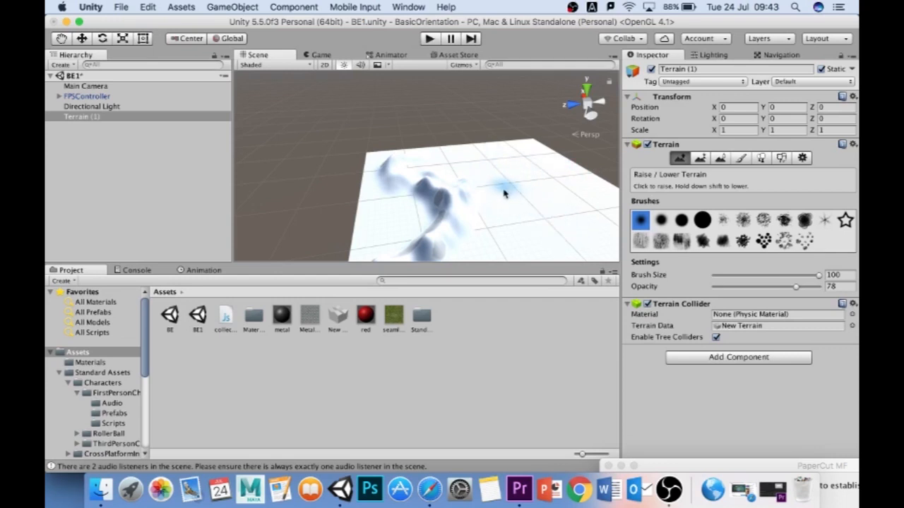
- Raise more hills beside the ridge with the soft round brush, extending it around an enclosed basin
mouse_move(474, 204)
mouse_down()
mouse_move(529, 202)
mouse_move(544, 228)
mouse_up()
scroll(539, 235, down, 4)
mouse_move(485, 209)
mouse_down()
mouse_move(439, 208)
mouse_move(476, 226)
mouse_move(499, 213)
mouse_move(456, 222)
mouse_move(479, 200)
mouse_up()
alt+drag(287, 189, 410, 134)
- Move FPSController inside the ring of hills to X 222, Z 337, and test the scene in play mode
click(88, 96)
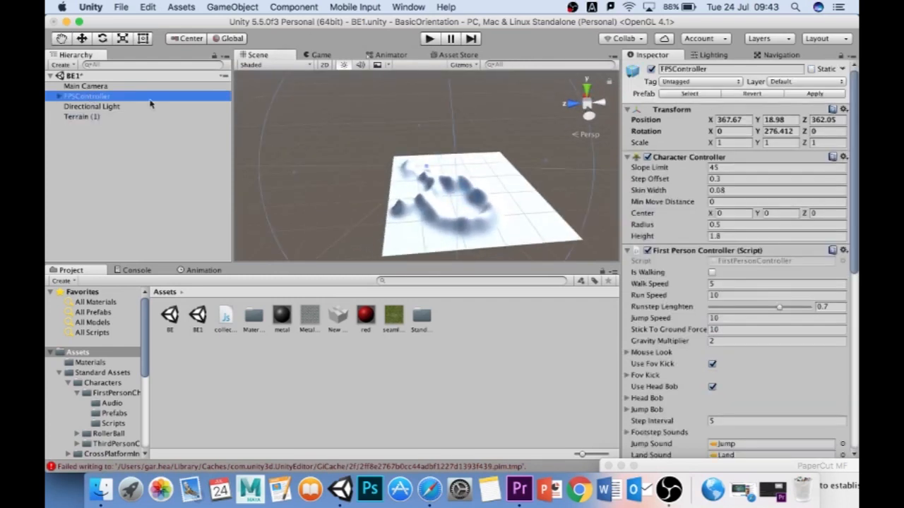
click(591, 89)
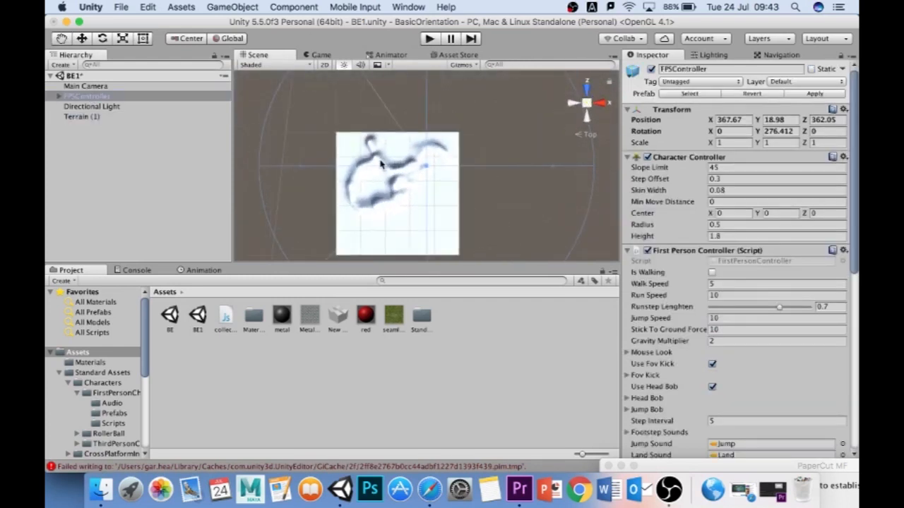
key(w)
drag(477, 167, 441, 171)
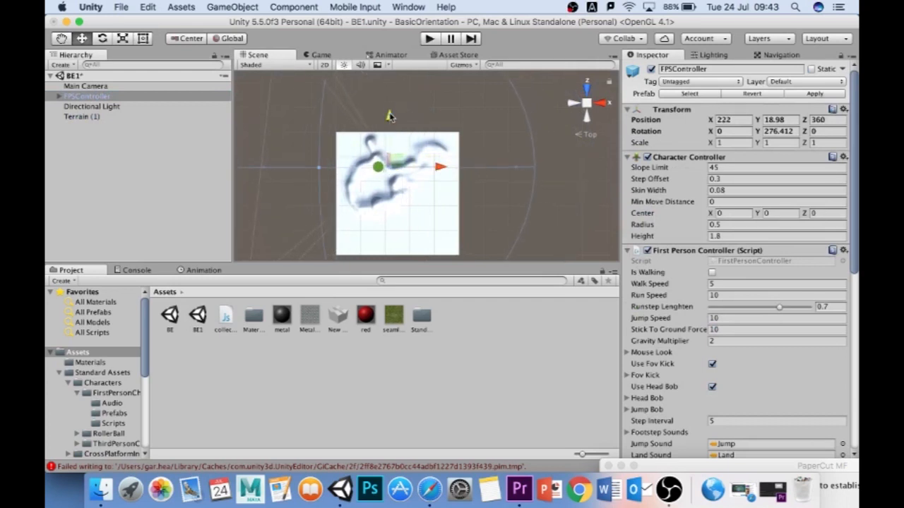
drag(389, 115, 389, 122)
click(429, 38)
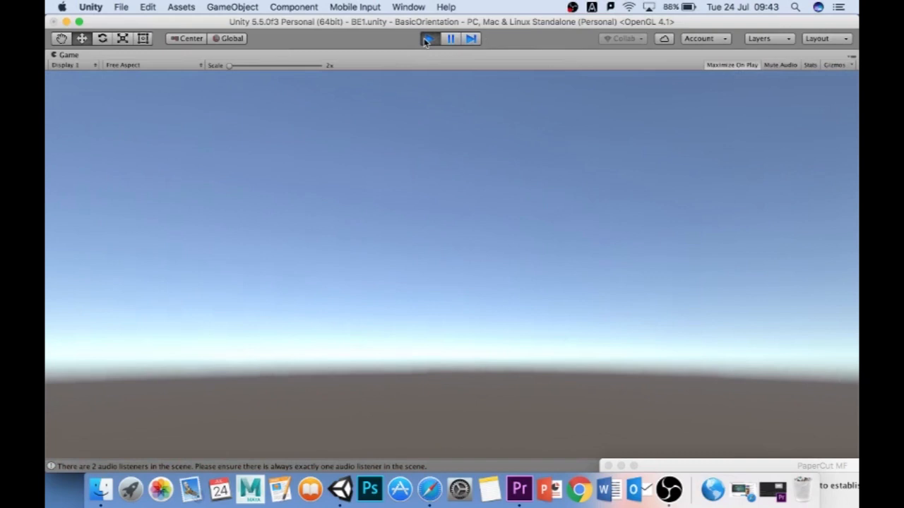
click(428, 39)
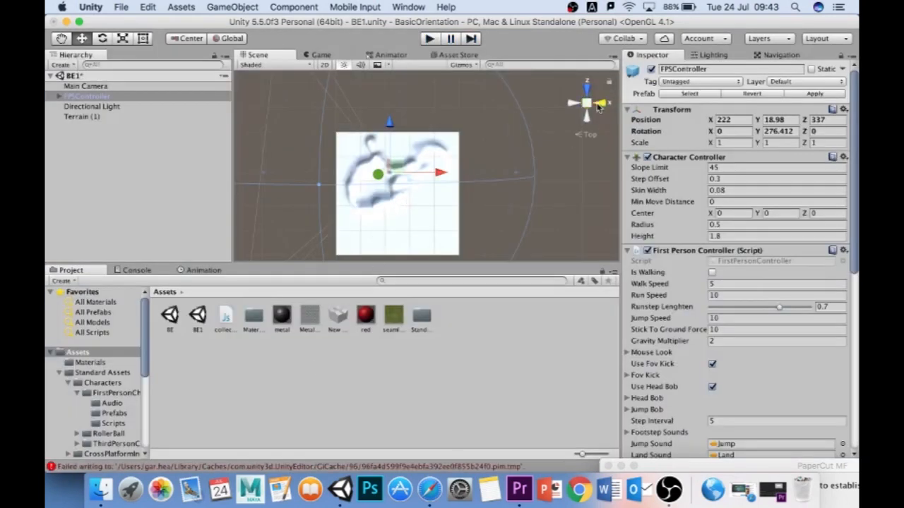
- Raise FPSController above the terrain to Y 55 and test the scene in play mode again
click(583, 115)
drag(420, 119, 421, 108)
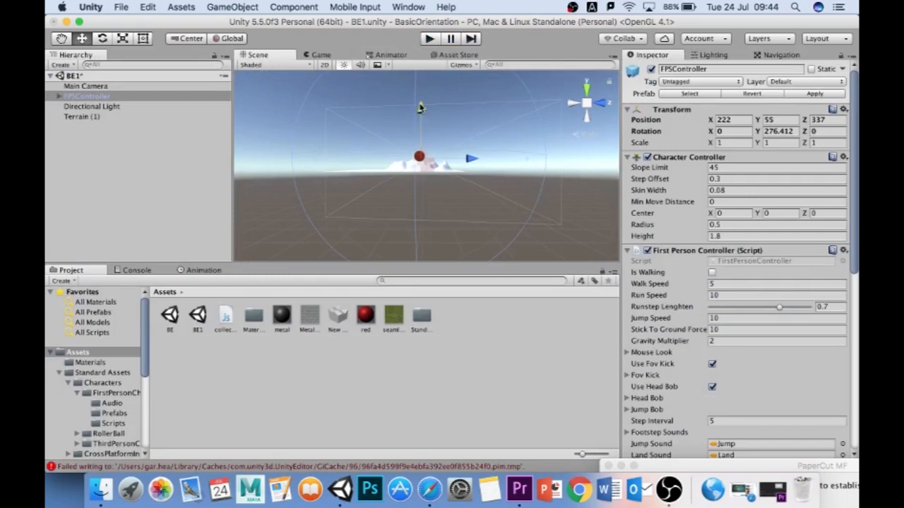
click(426, 41)
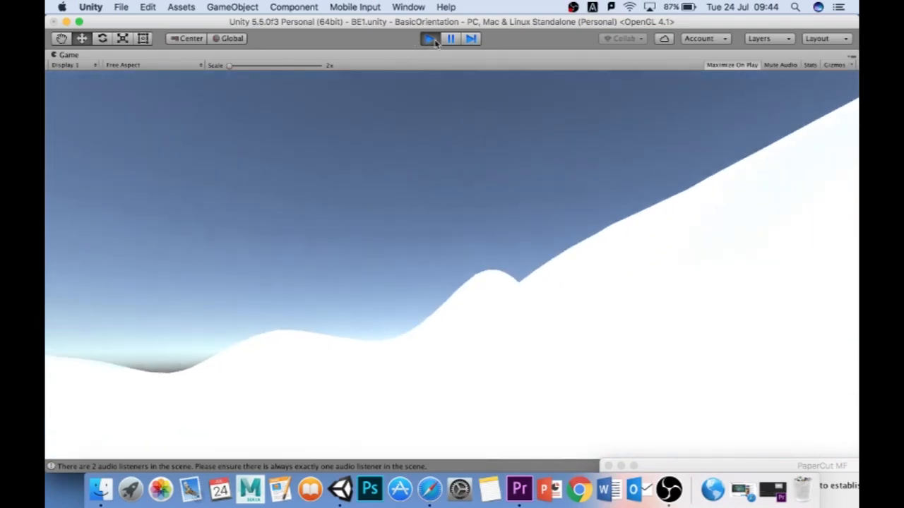
click(430, 39)
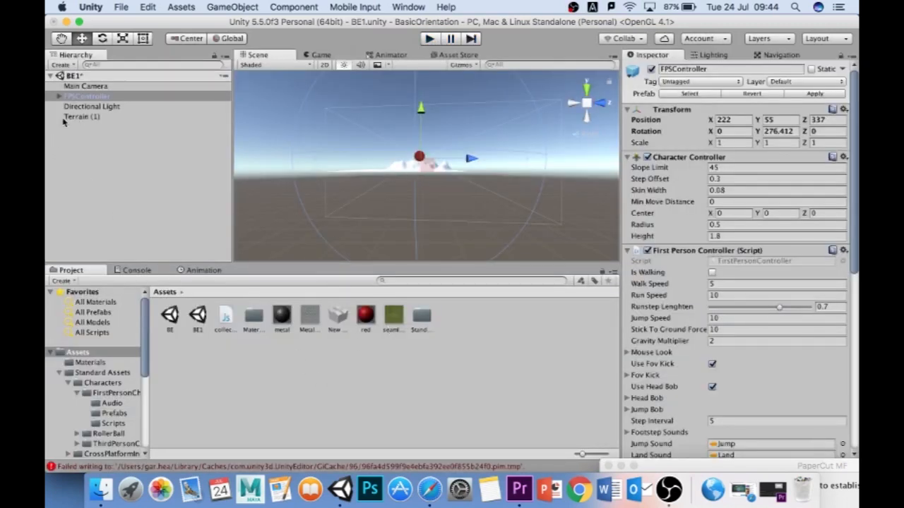
- View Terrain (1) from above and check for the Environment package among the importable asset packages
click(76, 119)
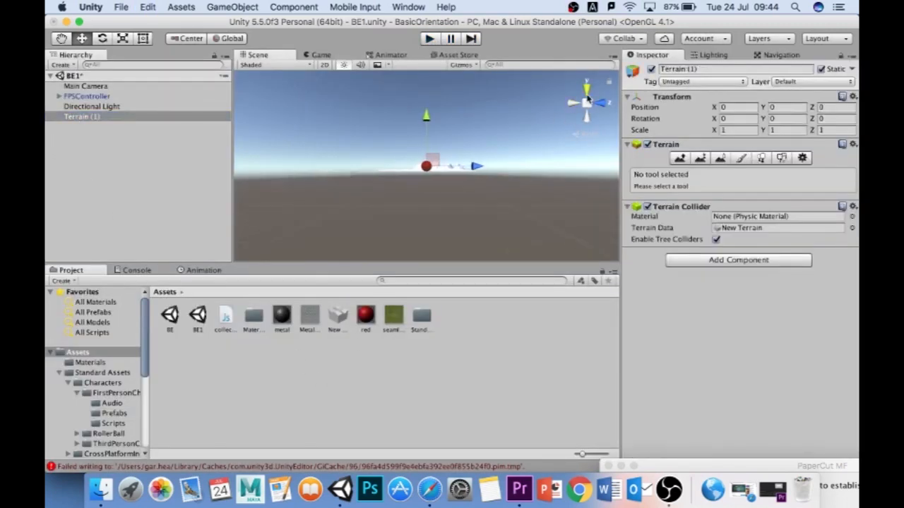
click(586, 96)
scroll(435, 174, up, 2)
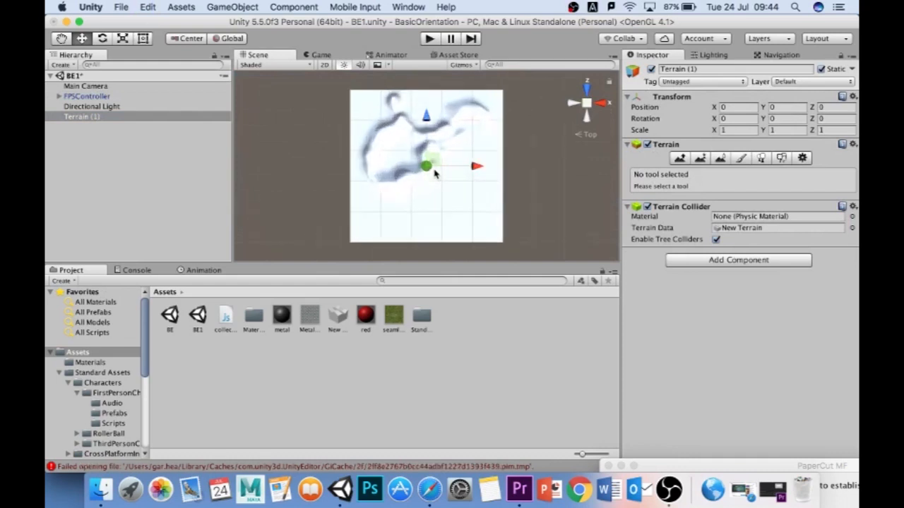
scroll(435, 174, up, 3)
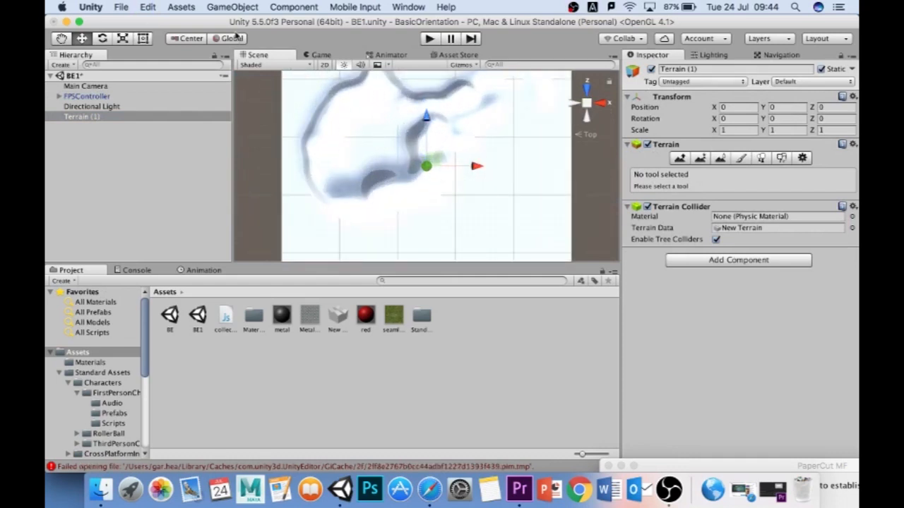
click(181, 7)
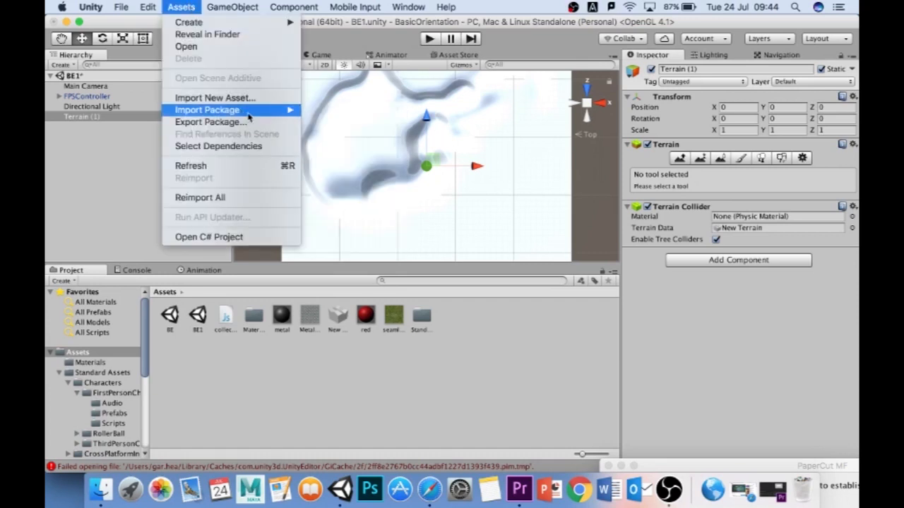
mouse_move(249, 114)
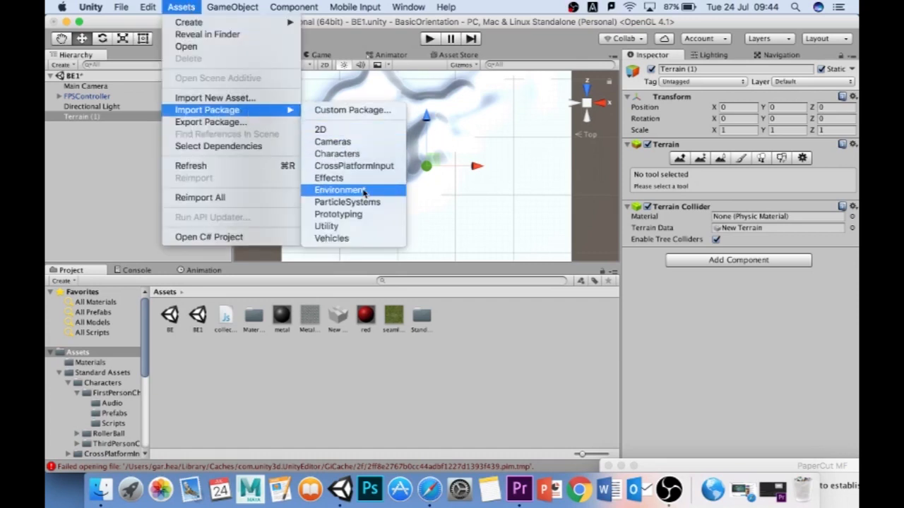
- Open the Prefabs folder of Water (Basic) inside the Environment folder of Standard Assets
click(61, 374)
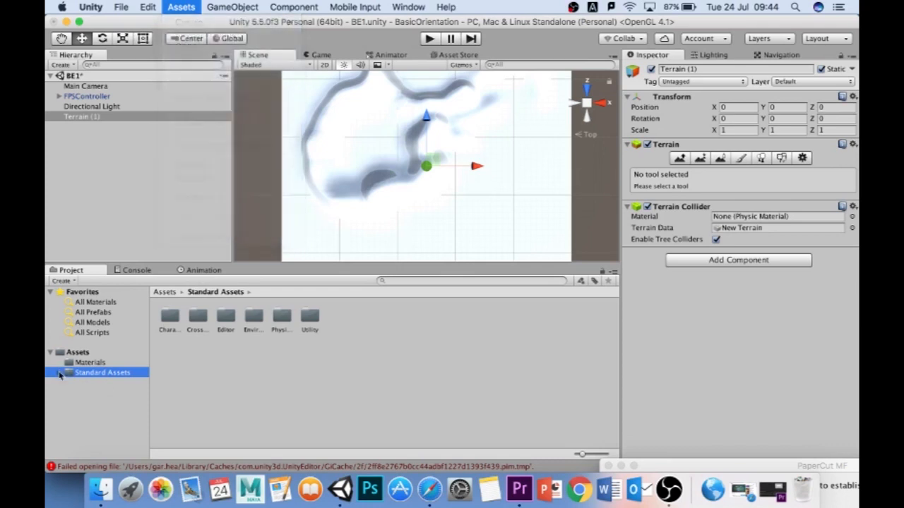
click(61, 373)
click(68, 383)
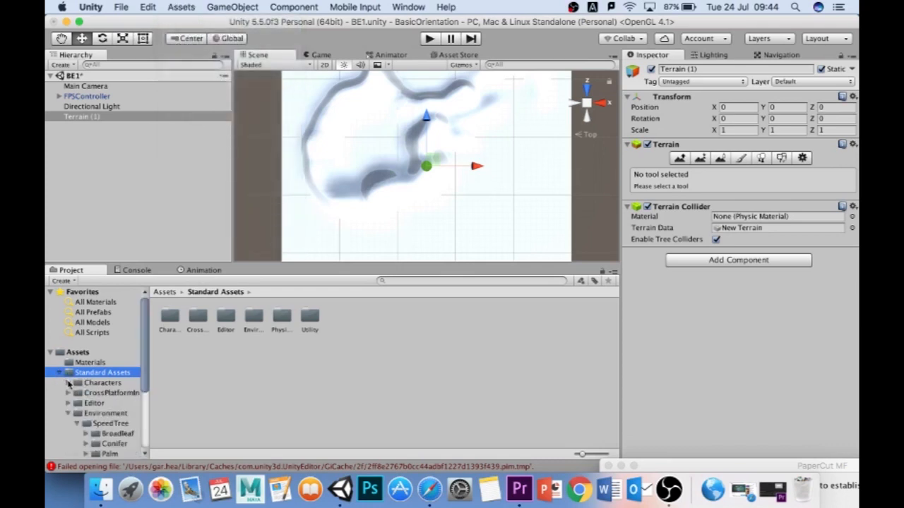
click(68, 414)
click(98, 415)
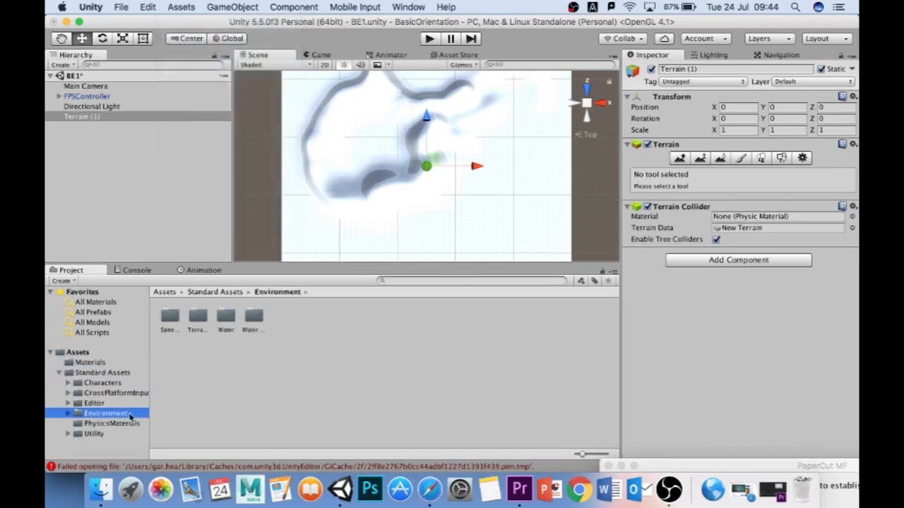
click(225, 316)
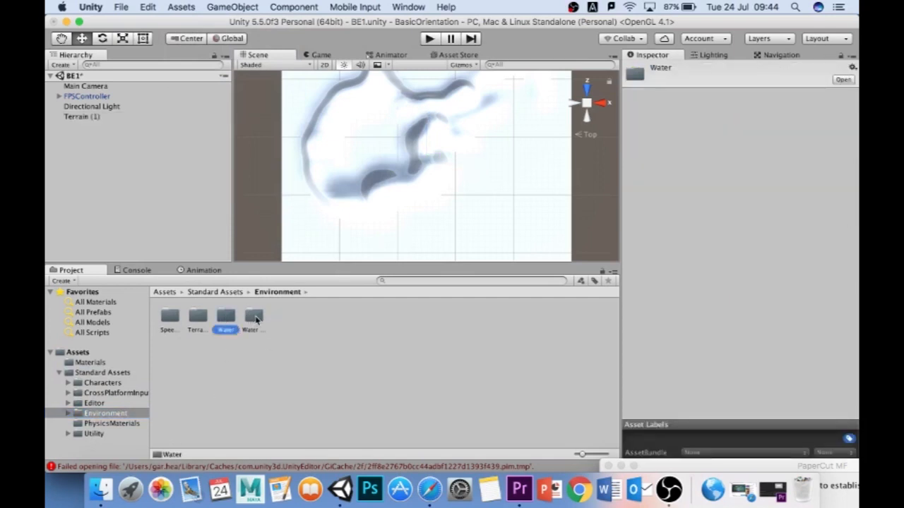
click(254, 318)
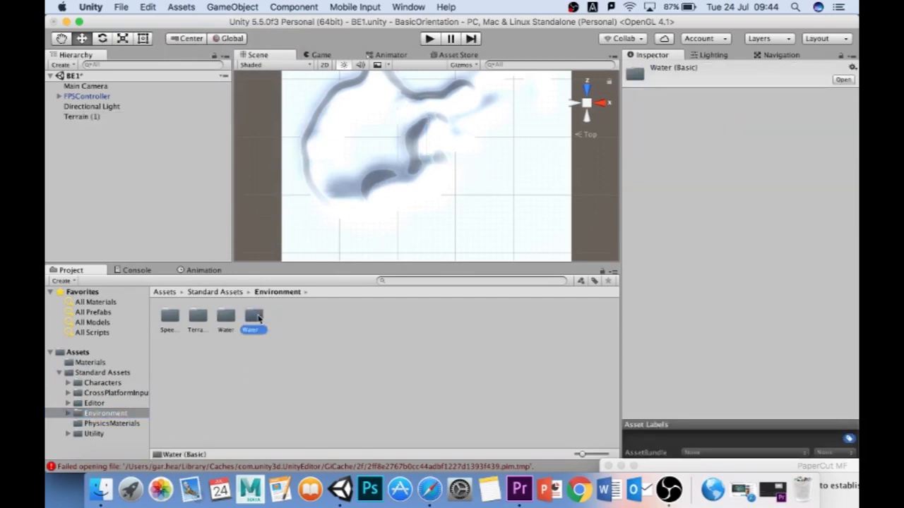
double_click(255, 318)
double_click(226, 317)
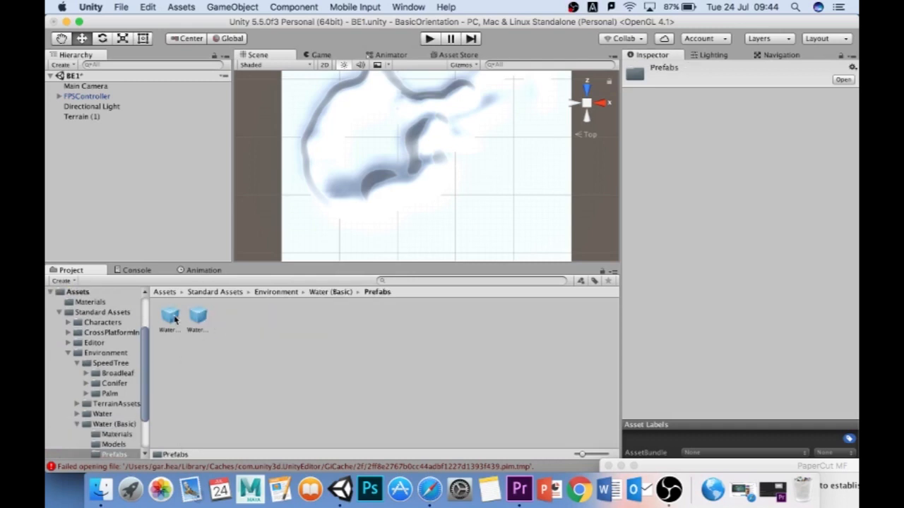
- Compare the two basic water prefabs and place WaterBasicDaytime on the terrain inside the ring of hills
click(170, 318)
click(198, 318)
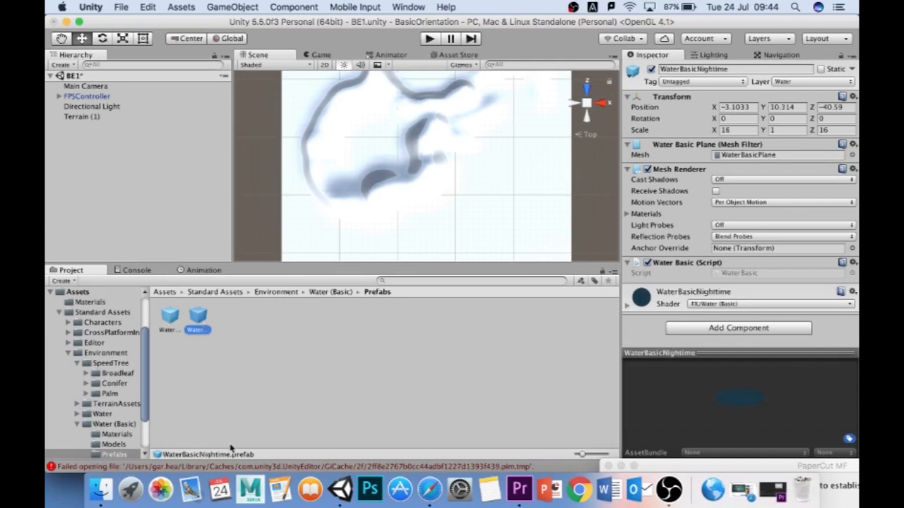
click(170, 324)
drag(172, 323, 373, 143)
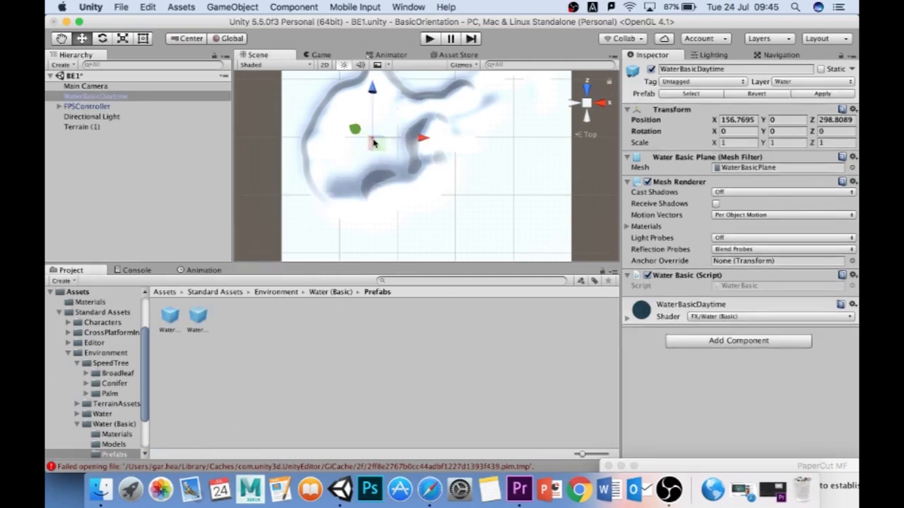
- Scale the WaterBasicDaytime plane to about 26.46 on X and 39.87 on Z
key(f)
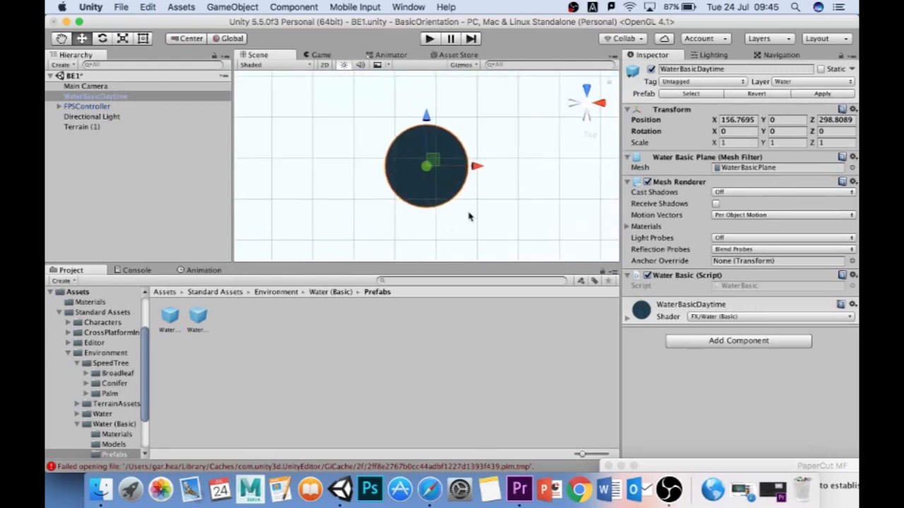
scroll(446, 176, up, 5)
scroll(447, 177, down, 10)
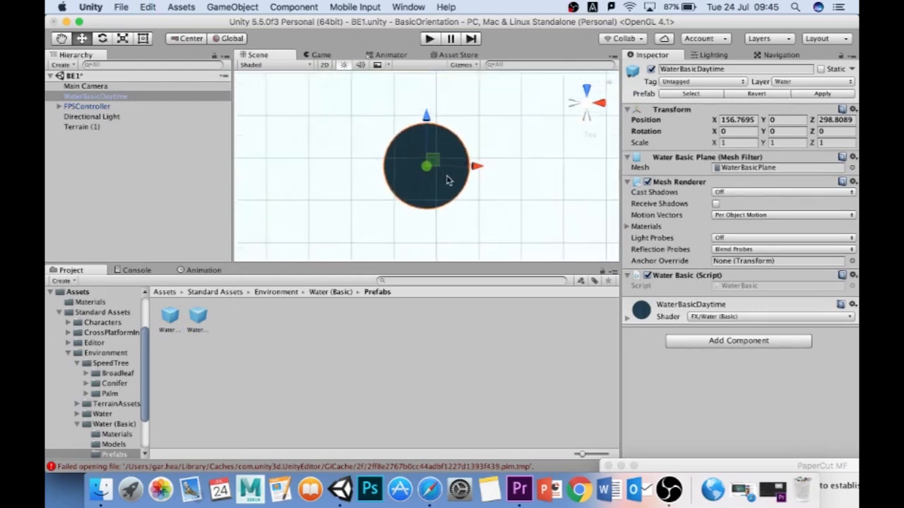
scroll(447, 174, up, 10)
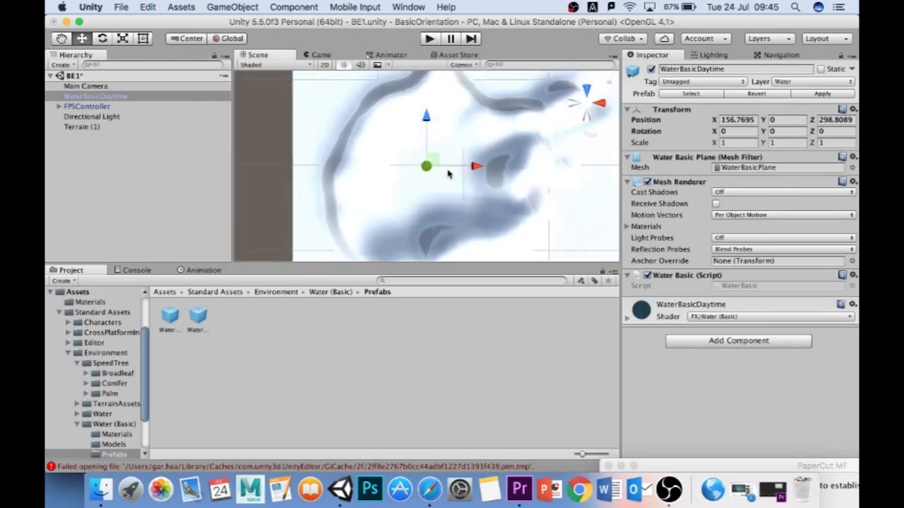
key(r)
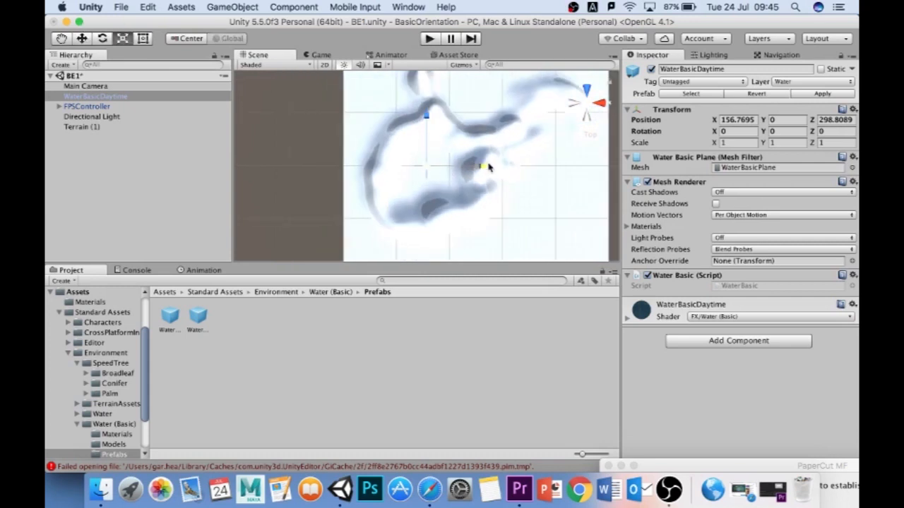
drag(486, 171, 650, 185)
drag(426, 116, 425, 15)
drag(477, 167, 566, 134)
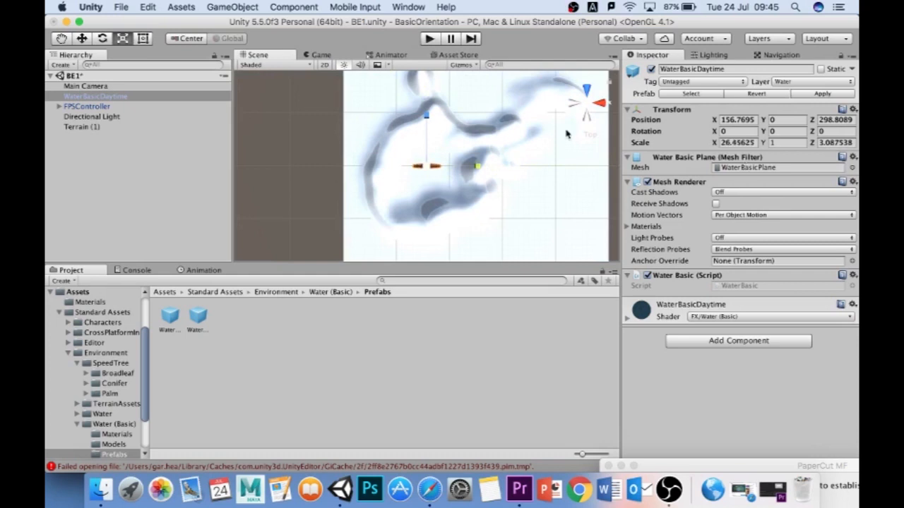
drag(426, 115, 436, 5)
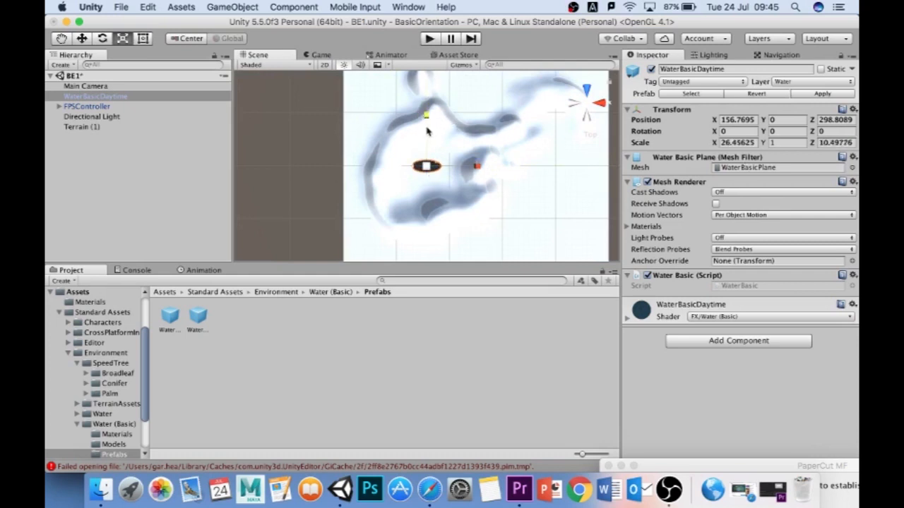
drag(425, 120, 428, 30)
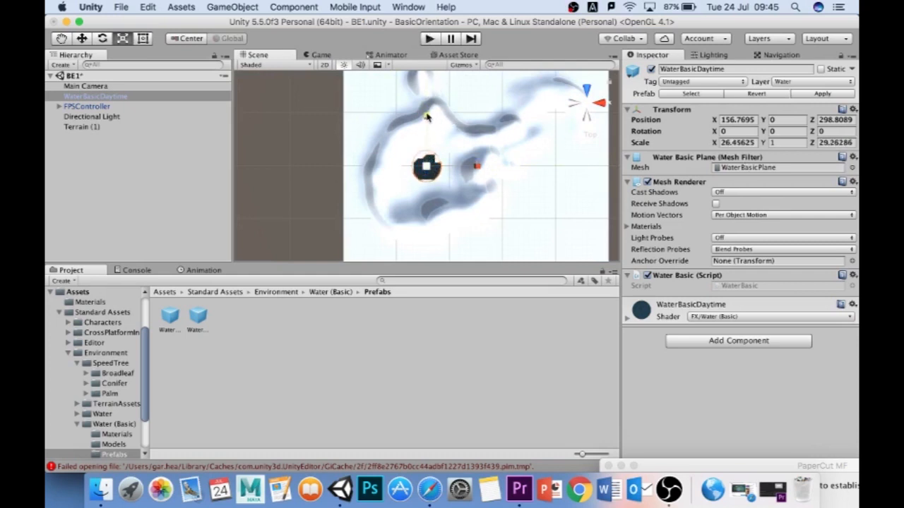
drag(426, 118, 427, 98)
- Rotate the water plane to about 31.13 degrees around Y and move it to Y 21, Z 322 within the basin
key(e)
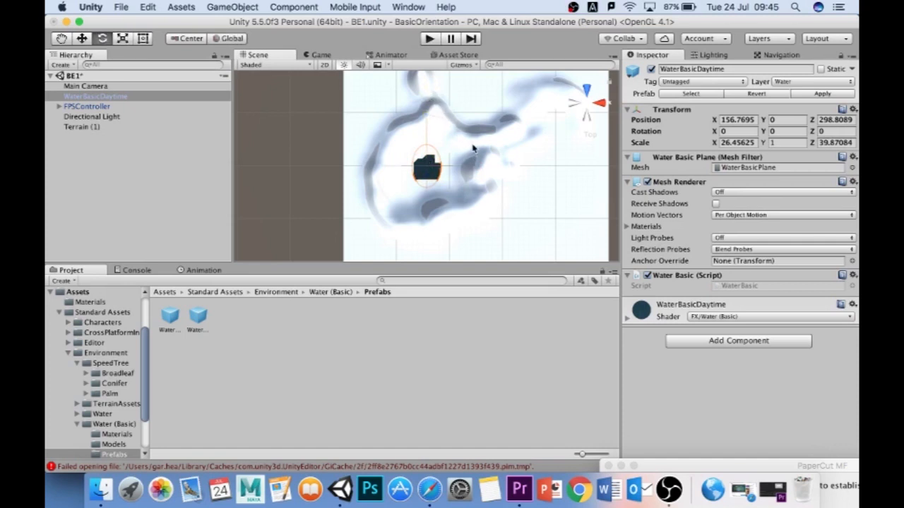
drag(474, 148, 502, 194)
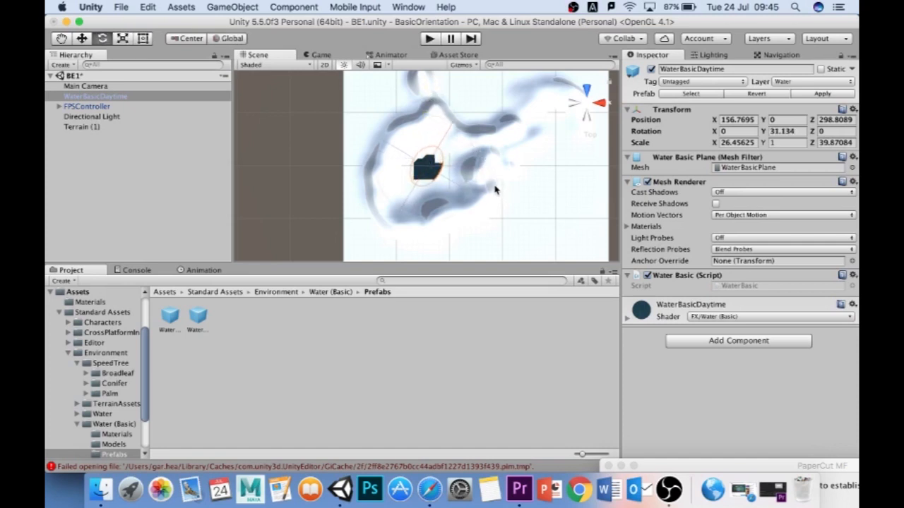
key(w)
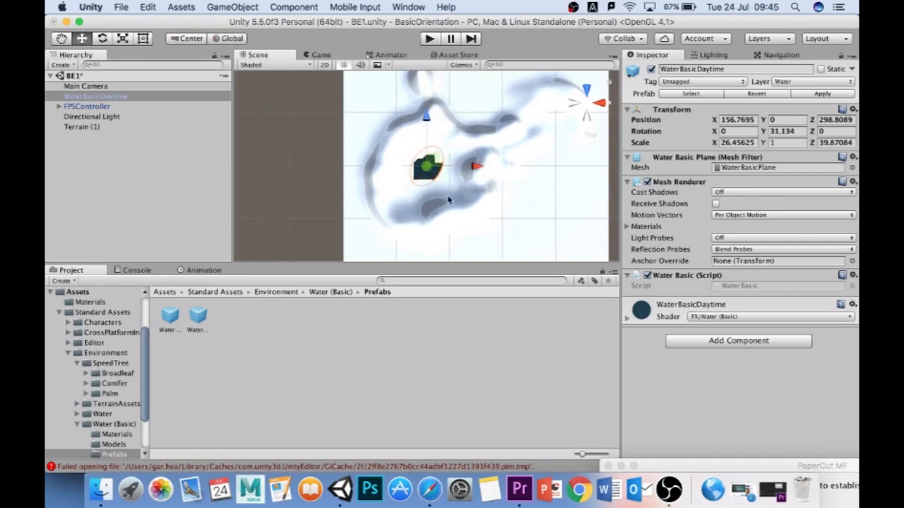
alt+drag(452, 202, 438, 186)
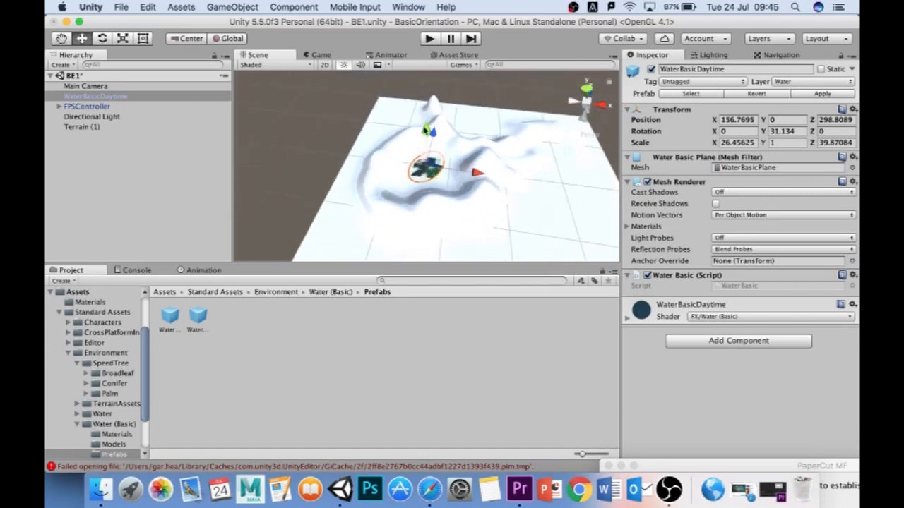
drag(427, 132, 429, 123)
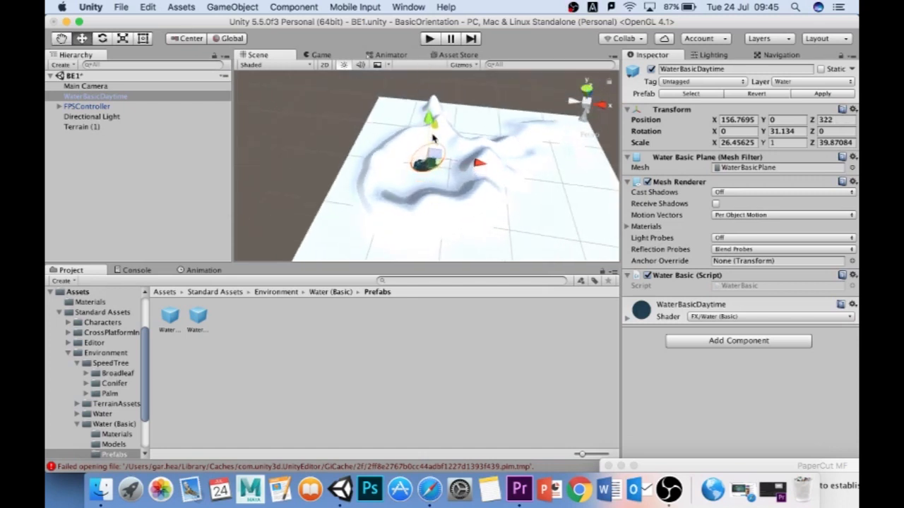
alt+drag(451, 207, 438, 106)
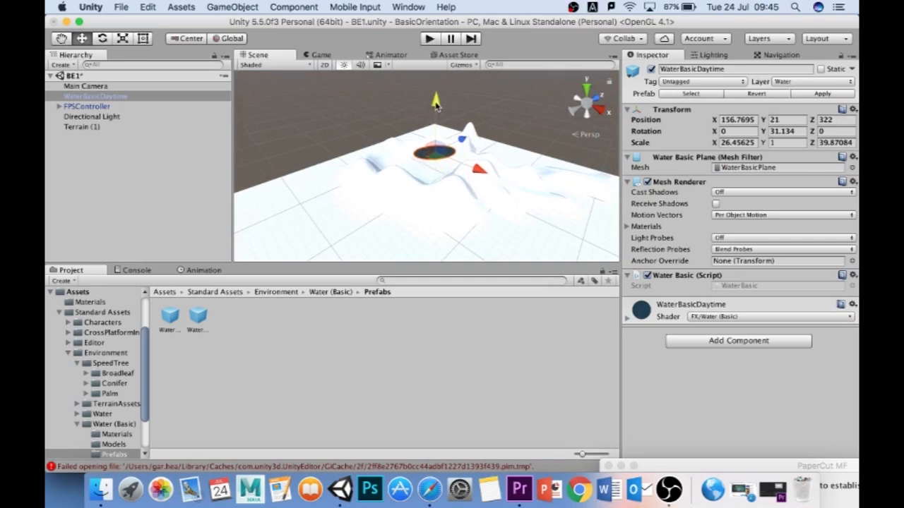
alt+drag(371, 170, 494, 292)
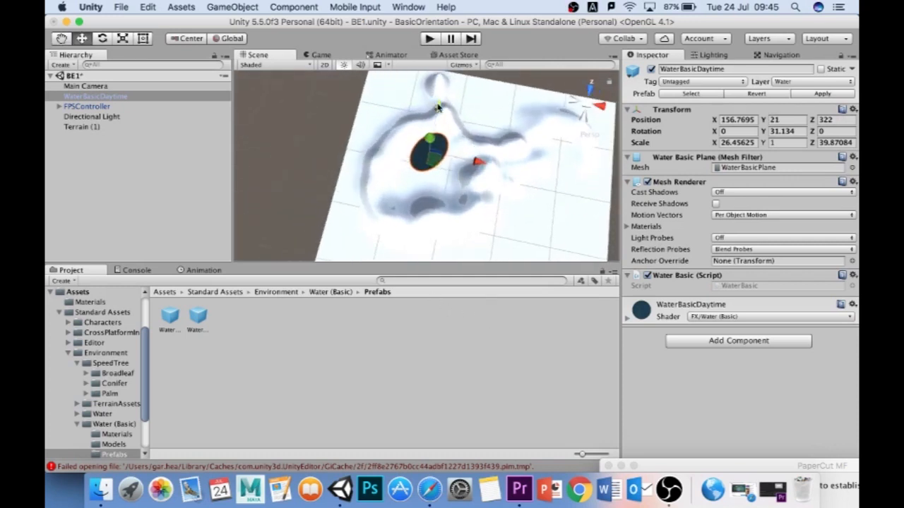
- Move the water plane to Z 285 and scale it uniformly to about 67.08 on X, 2.54 on Y and 101.09 on Z
drag(437, 106, 432, 131)
key(r)
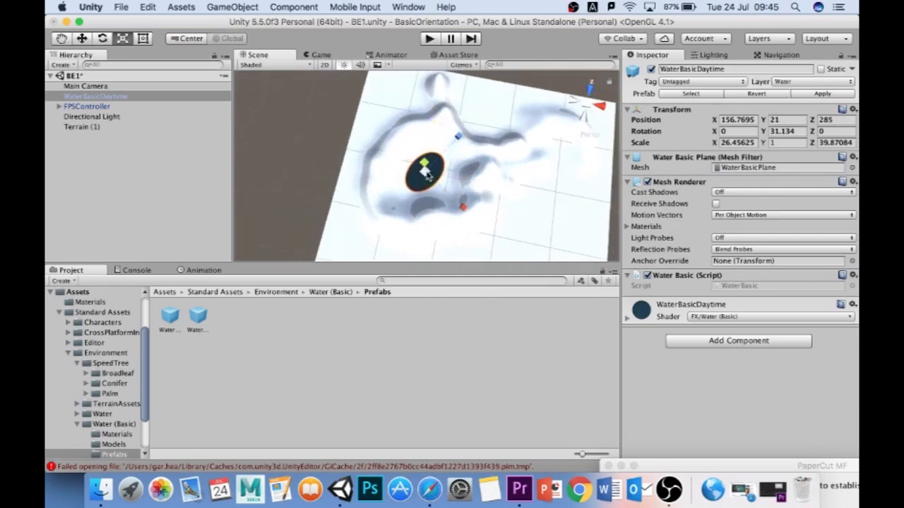
drag(424, 171, 371, 5)
- Lower the water plane to Y 6 inside the basin and play-test the scene to check the lake level
alt+drag(472, 155, 422, 201)
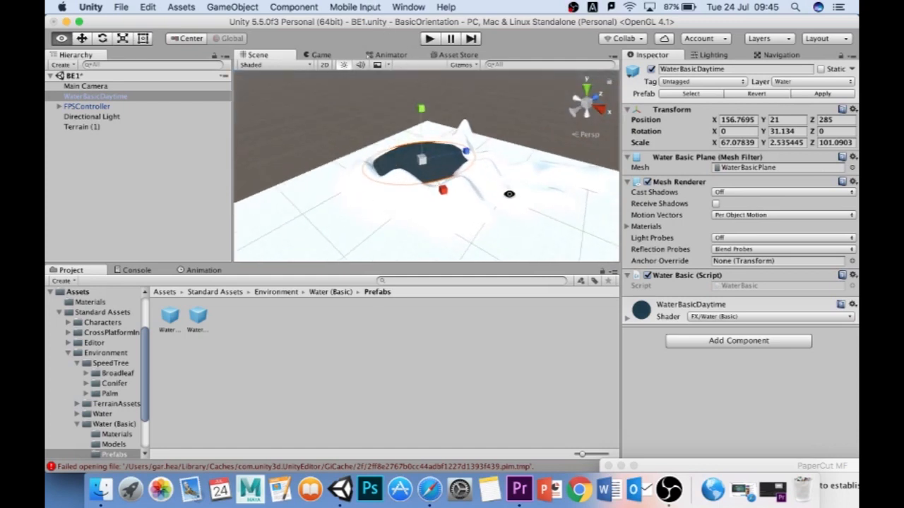
key(w)
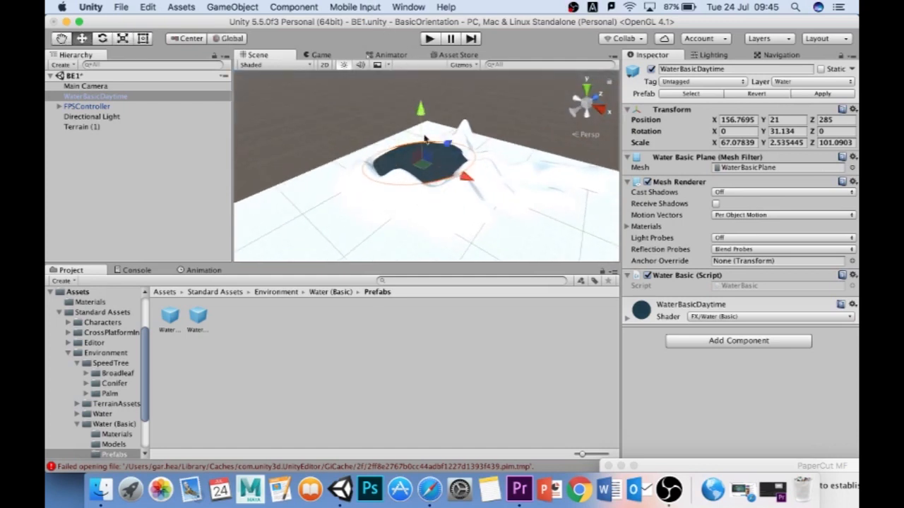
drag(420, 117, 425, 123)
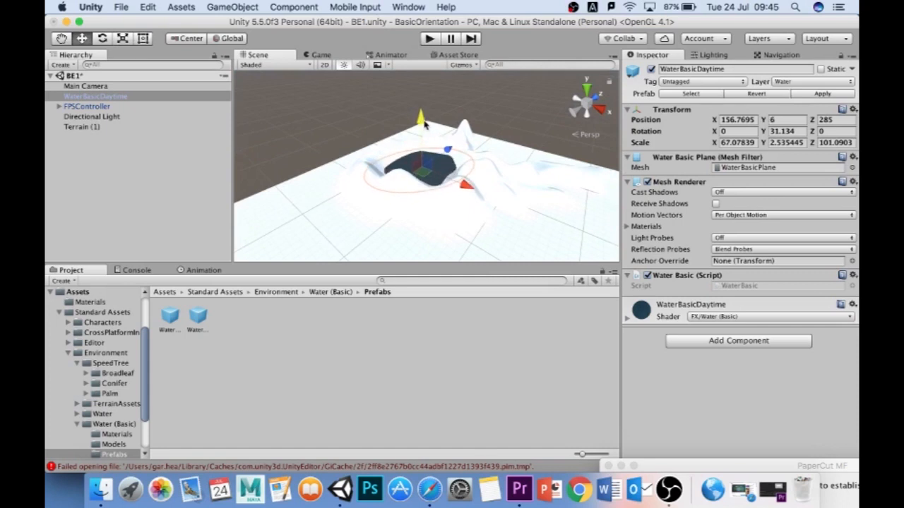
click(430, 38)
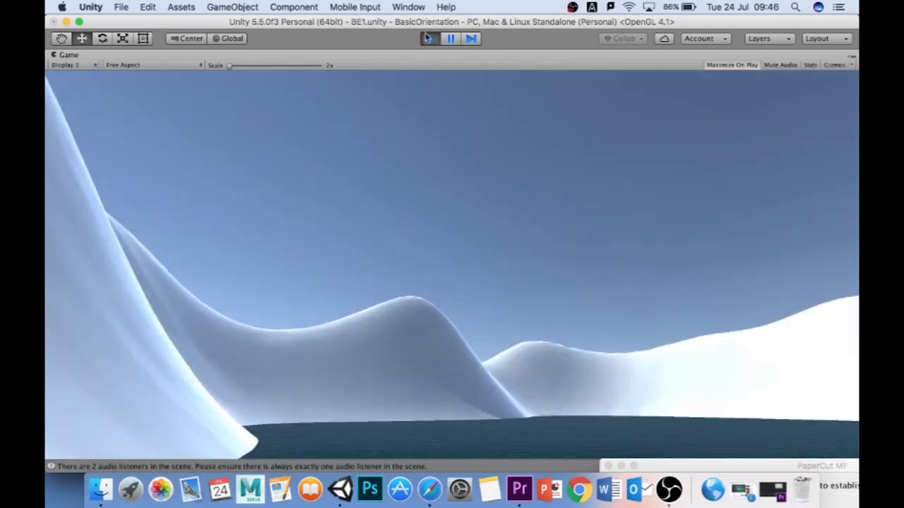
click(430, 39)
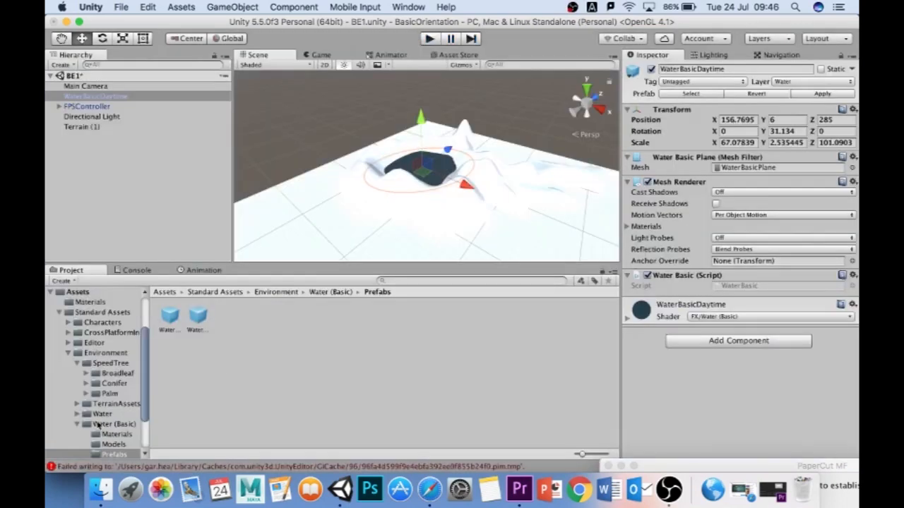
- Try the Water4Advanced prefab from the Water4 Prefabs folder on the terrain, and delete it again
click(102, 414)
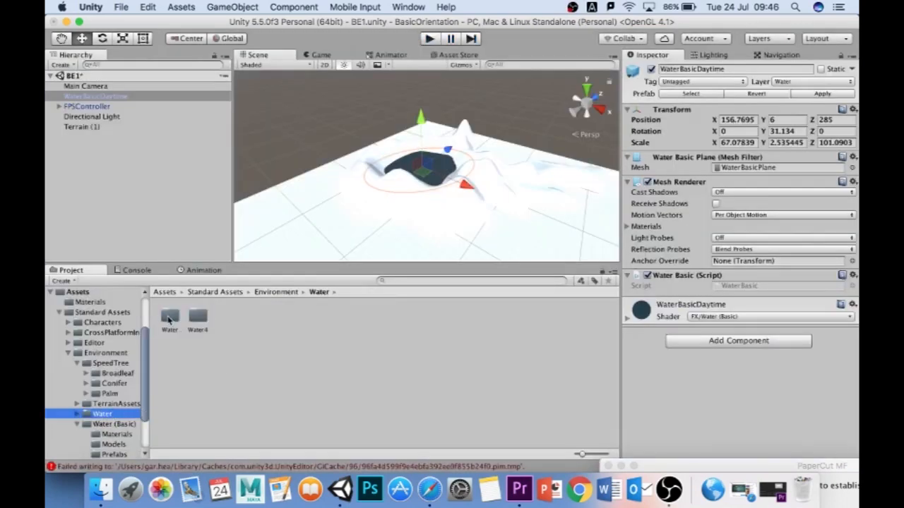
double_click(199, 318)
double_click(228, 317)
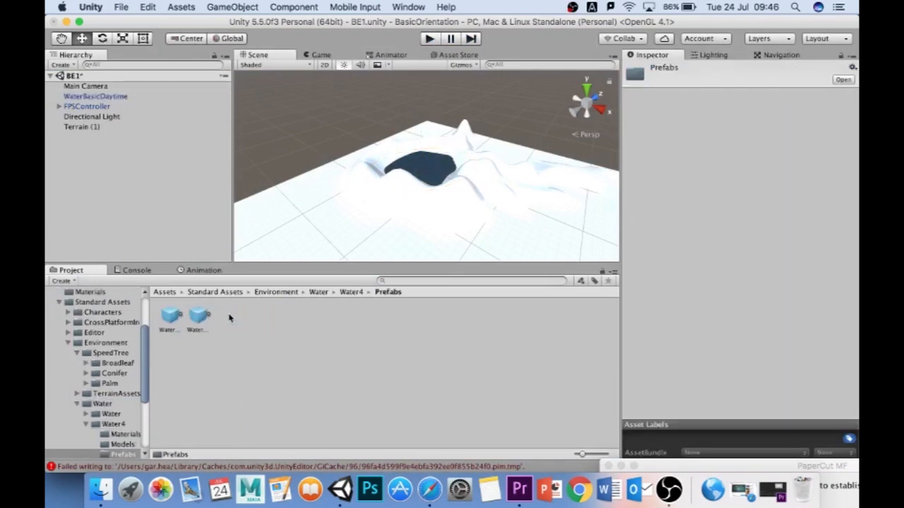
drag(174, 319, 384, 160)
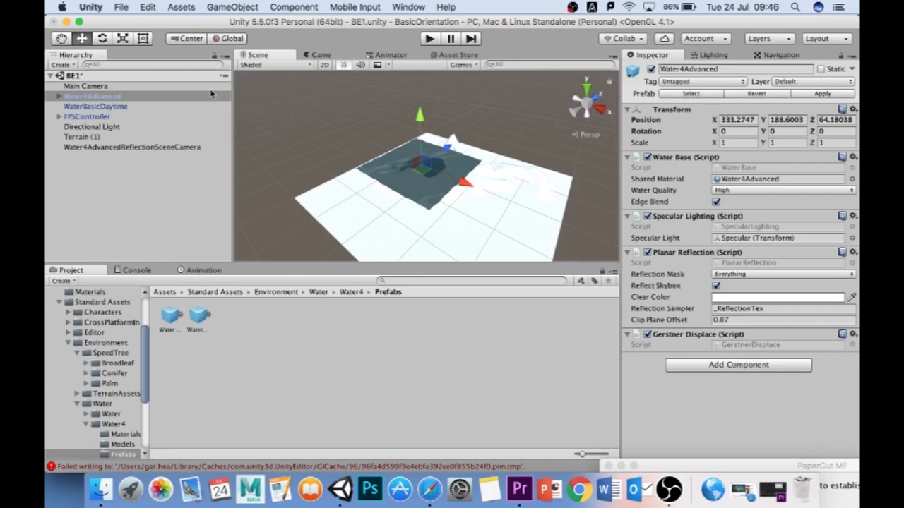
key(super+BackSpace)
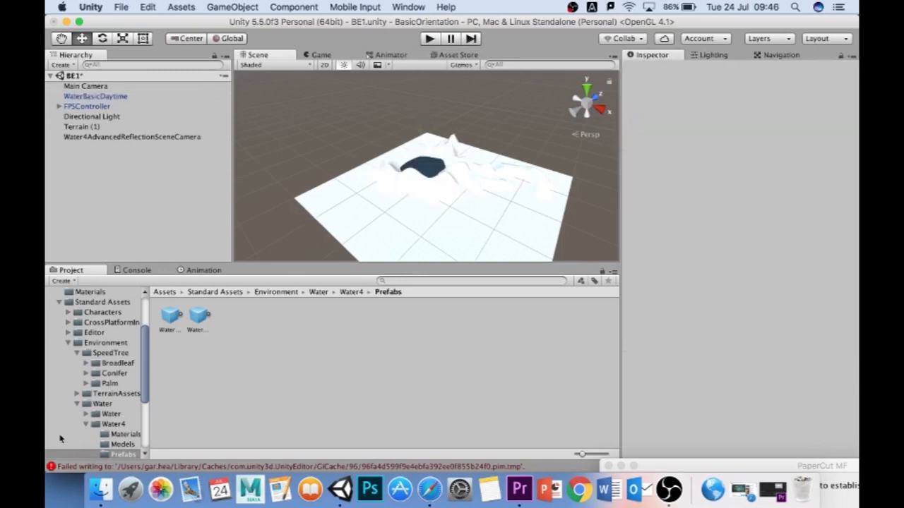
- Add the grass image from the Assets folder as the base paint texture of Terrain (1), and play-test the textured landscape
drag(149, 402, 160, 313)
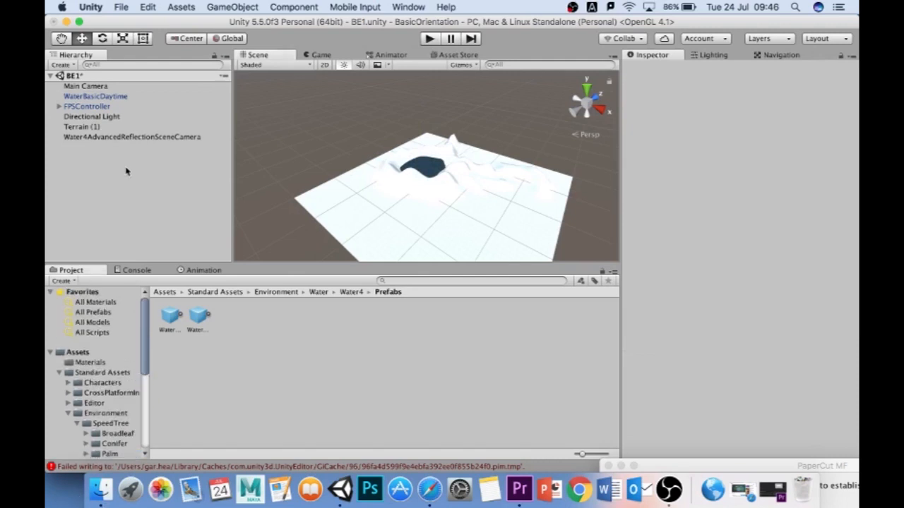
click(70, 127)
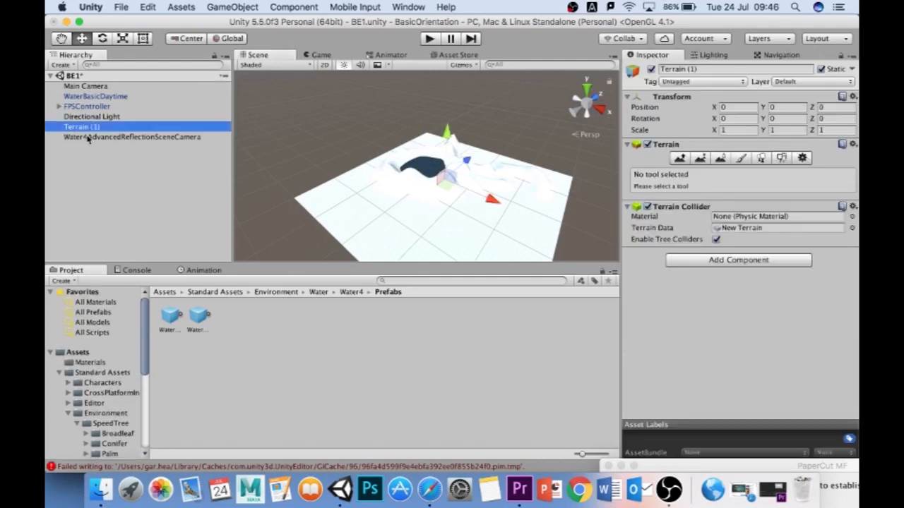
click(88, 138)
click(75, 128)
click(740, 157)
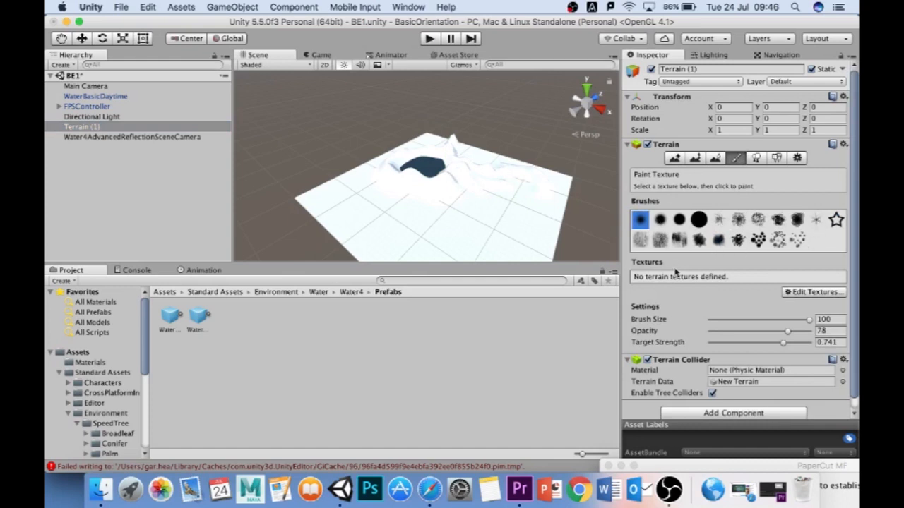
click(78, 353)
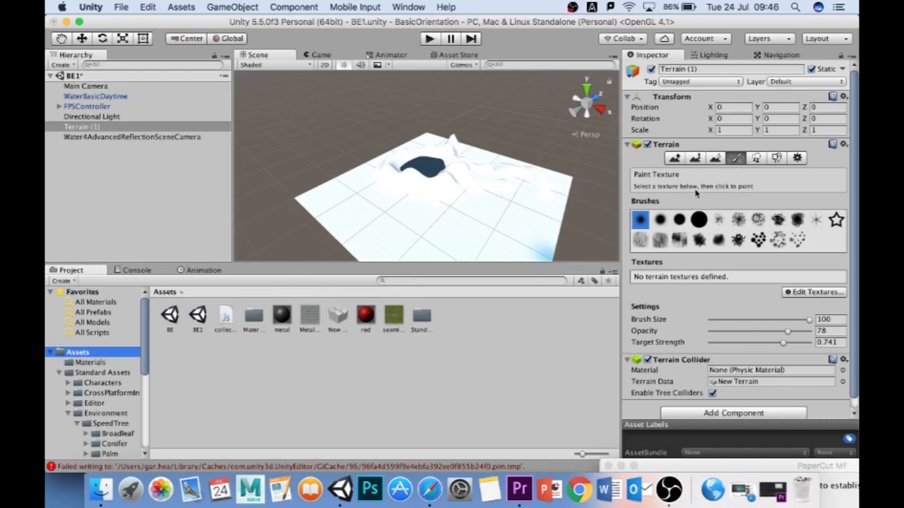
click(802, 296)
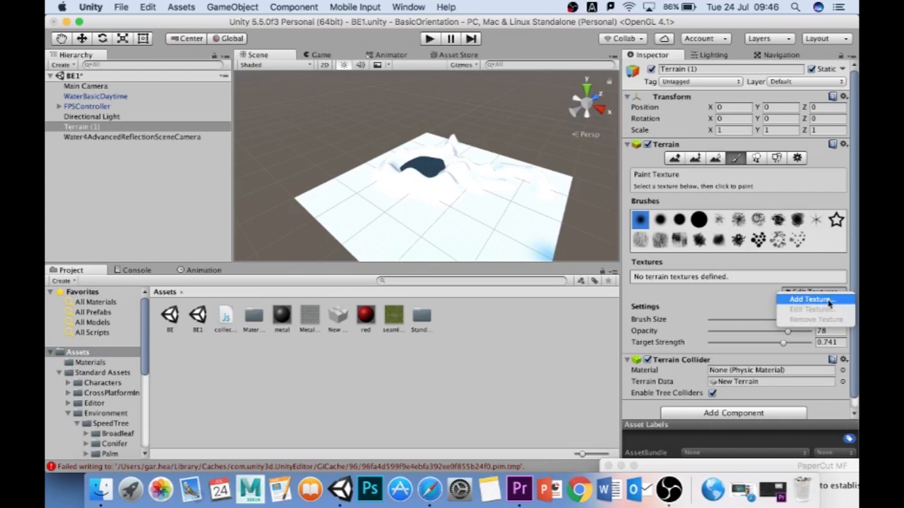
click(830, 302)
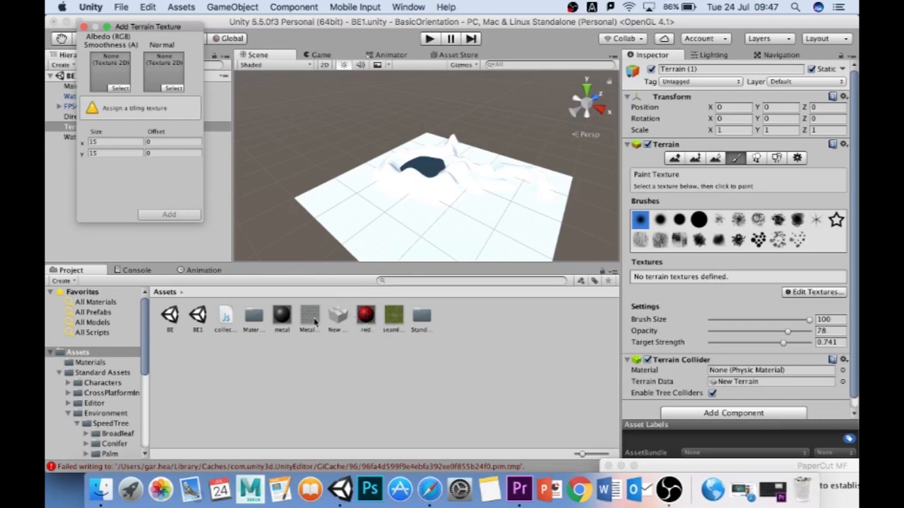
drag(397, 321, 108, 68)
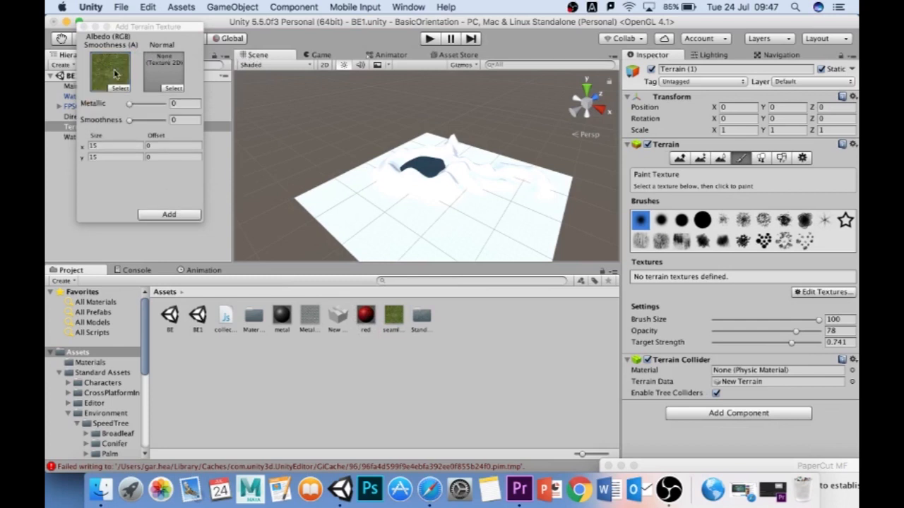
click(170, 215)
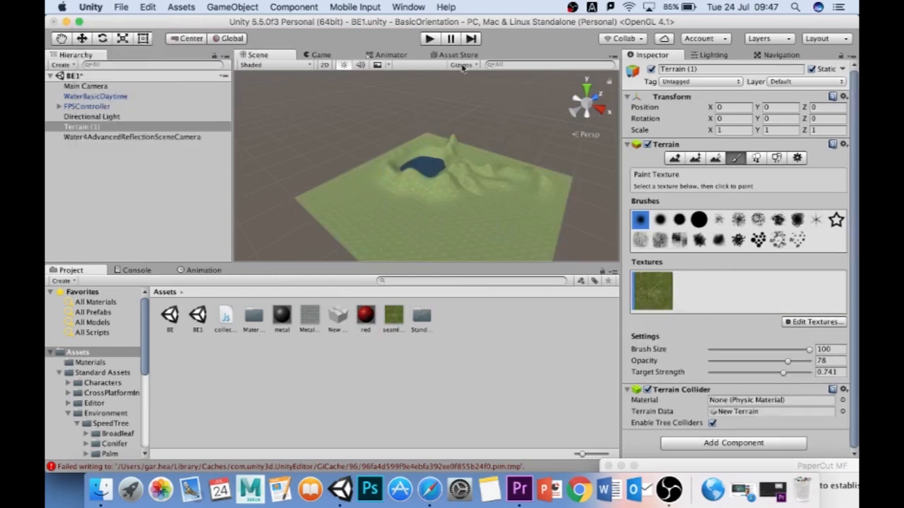
click(429, 40)
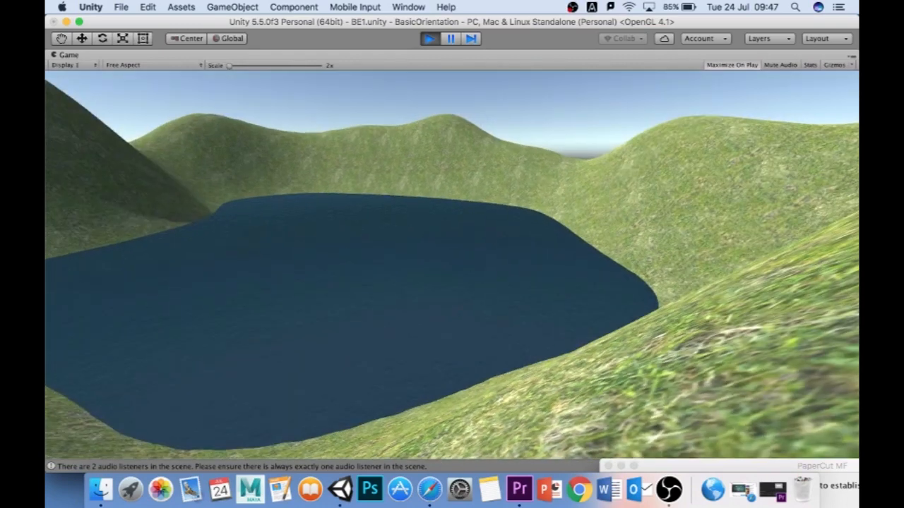
key(super+p)
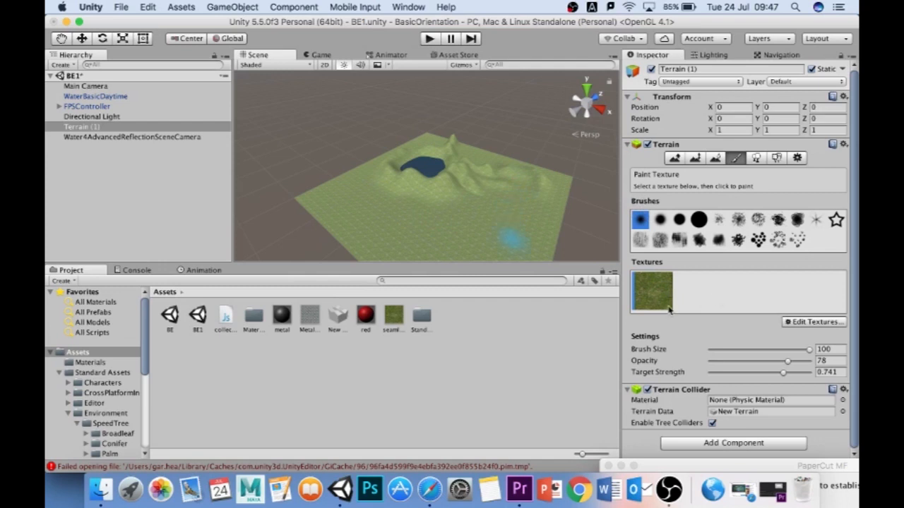
- Add the metal plate image from the Assets folder as a second terrain texture
click(812, 322)
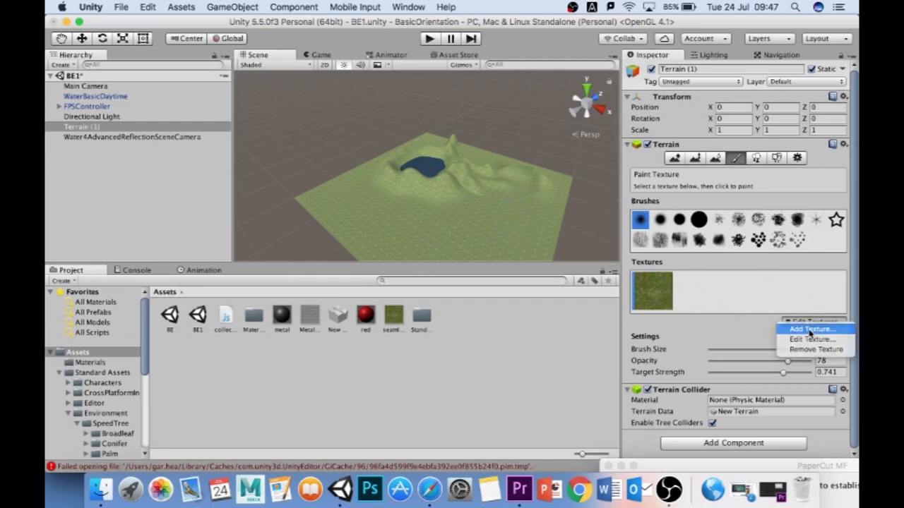
click(805, 330)
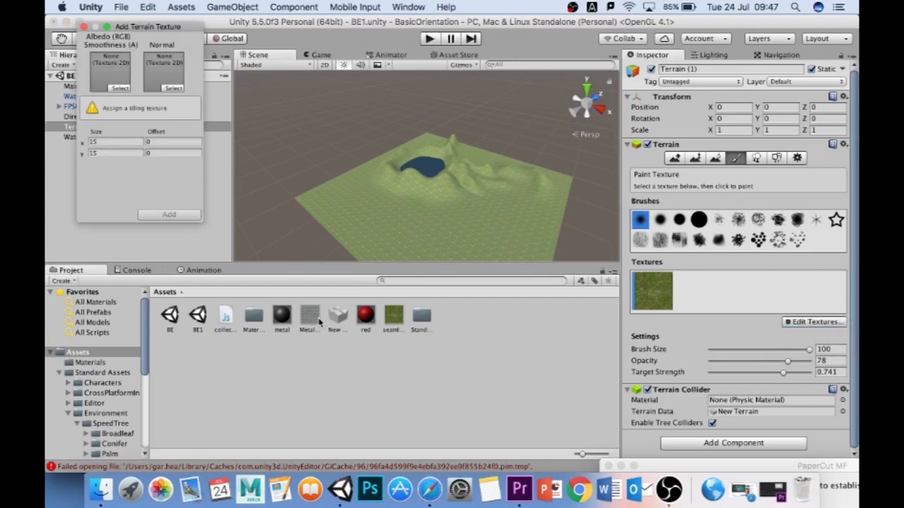
drag(313, 318, 113, 74)
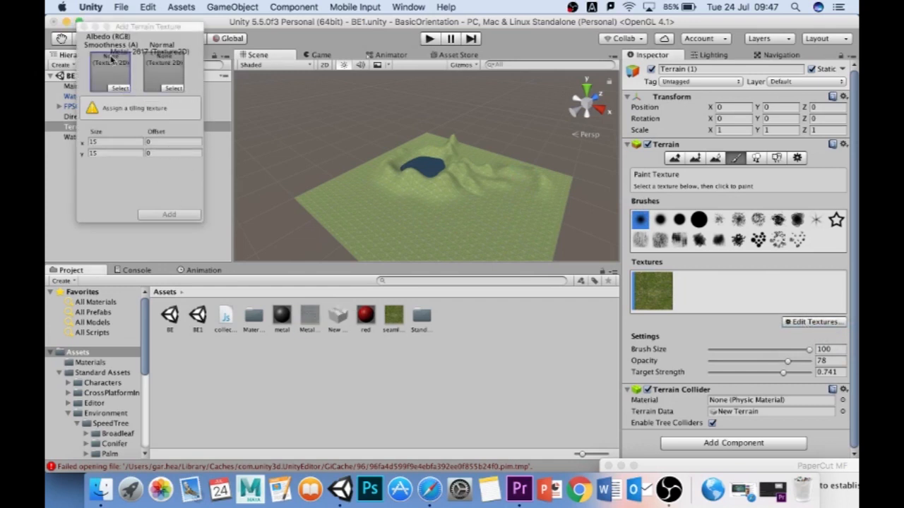
click(153, 214)
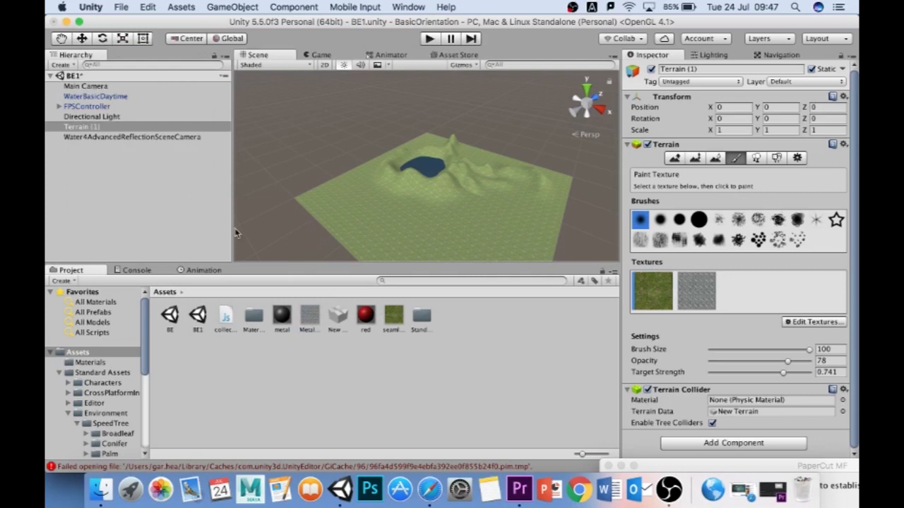
- Paint the metal texture over the hills beside the lake and the adjoining flat ground, raising the target strength to 1
click(705, 295)
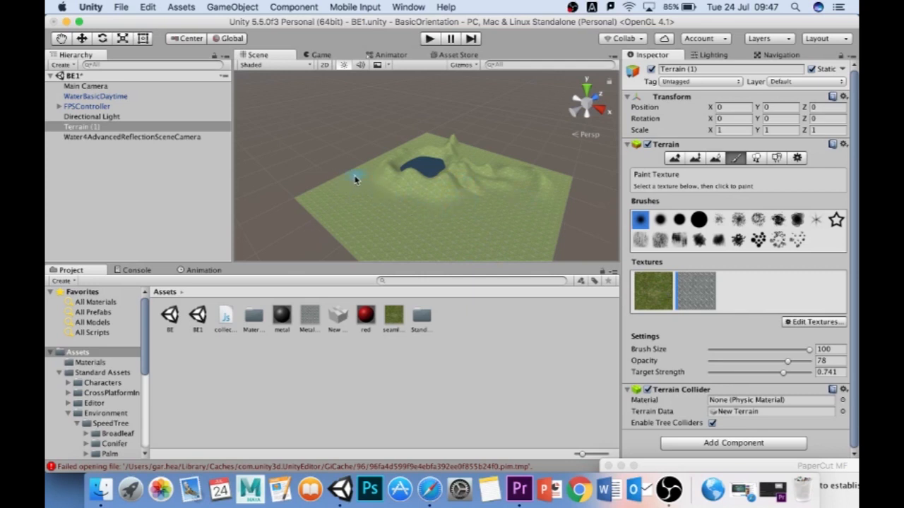
mouse_move(356, 180)
mouse_down()
mouse_move(378, 210)
mouse_move(418, 222)
mouse_move(464, 222)
mouse_move(487, 205)
mouse_move(454, 238)
mouse_move(445, 198)
mouse_move(395, 181)
mouse_move(384, 168)
mouse_move(430, 182)
mouse_move(387, 182)
mouse_move(368, 168)
mouse_move(381, 166)
mouse_move(343, 186)
mouse_up()
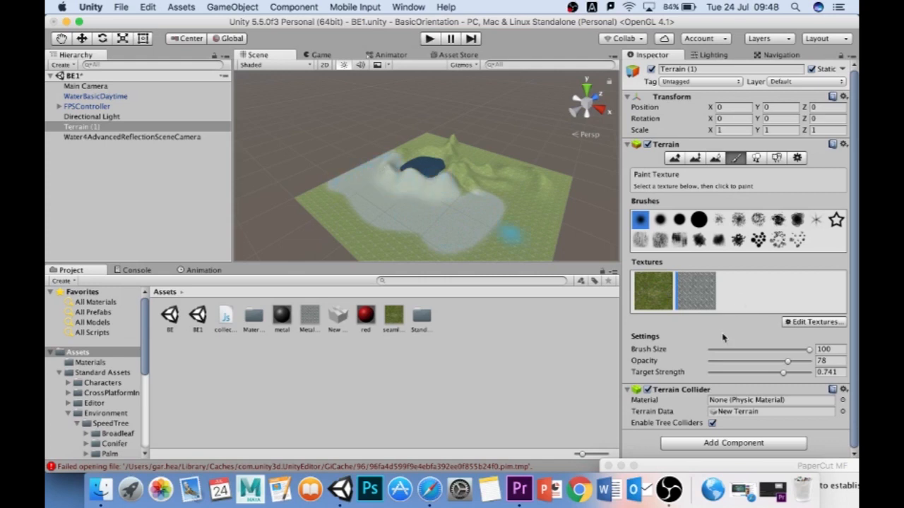
click(808, 351)
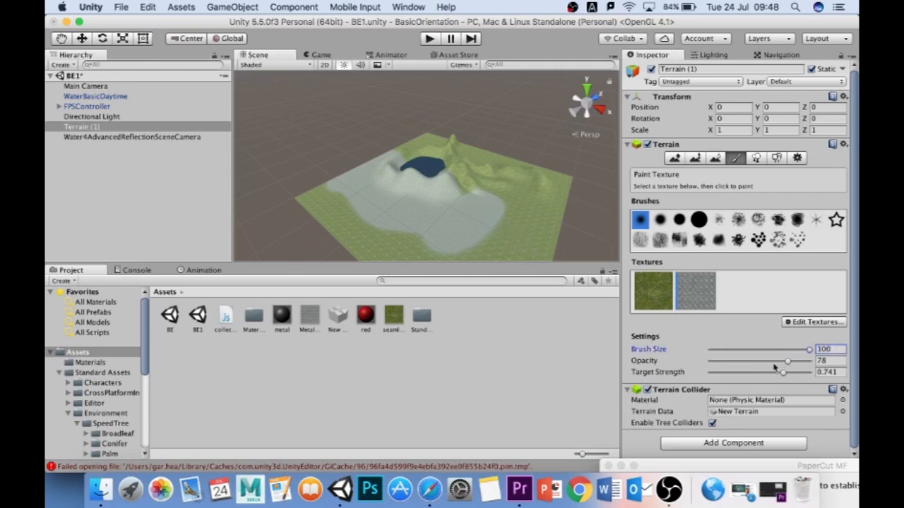
drag(771, 375, 812, 373)
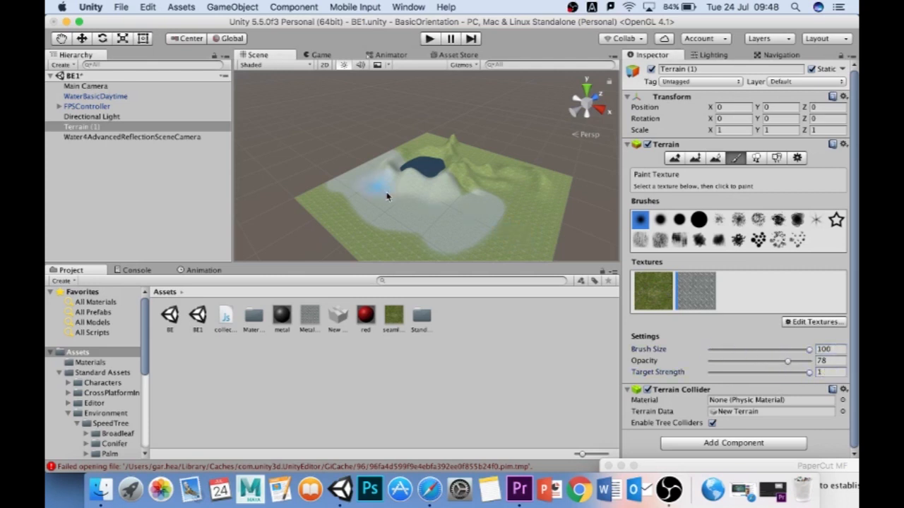
mouse_move(424, 207)
mouse_down()
mouse_move(372, 175)
mouse_move(382, 162)
mouse_move(418, 187)
mouse_move(443, 181)
mouse_move(413, 182)
mouse_move(391, 156)
mouse_move(435, 178)
mouse_move(390, 188)
mouse_move(438, 167)
mouse_up()
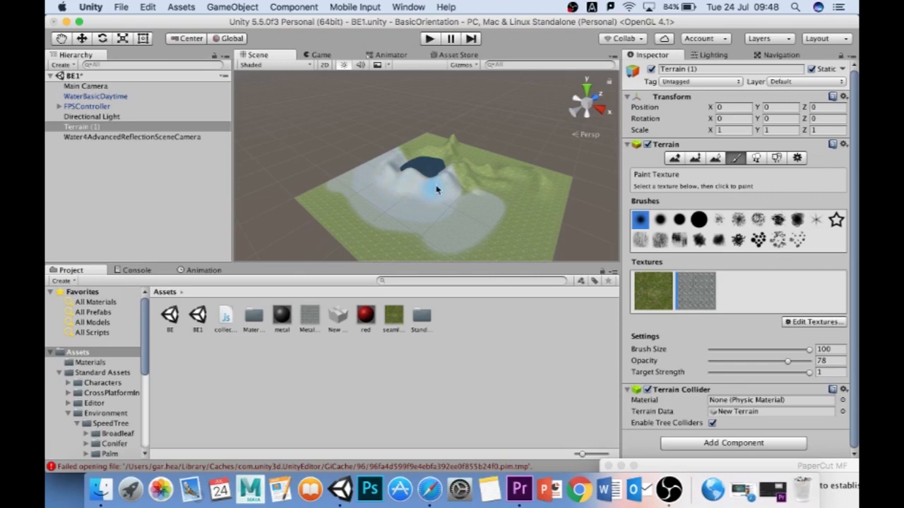
- Play-test the scene to examine the painted metal and grass hills around the lake from the first-person view
click(428, 39)
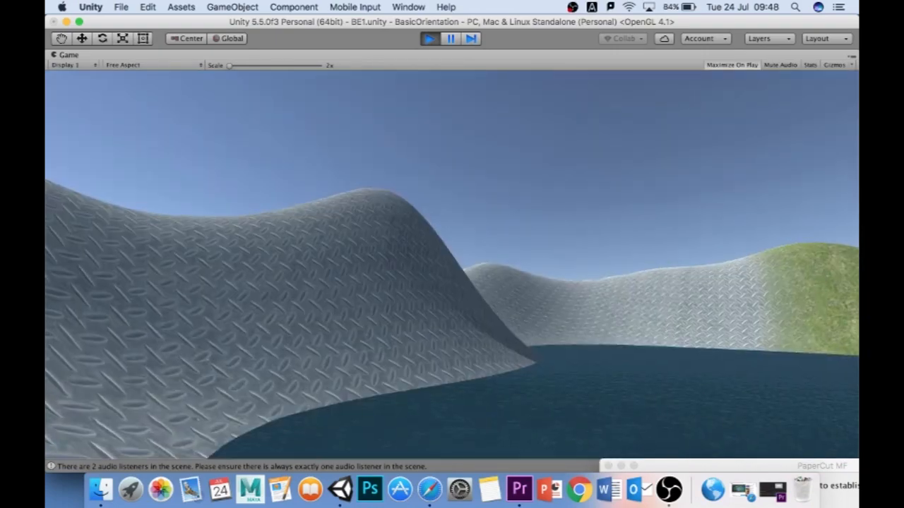
key(Escape)
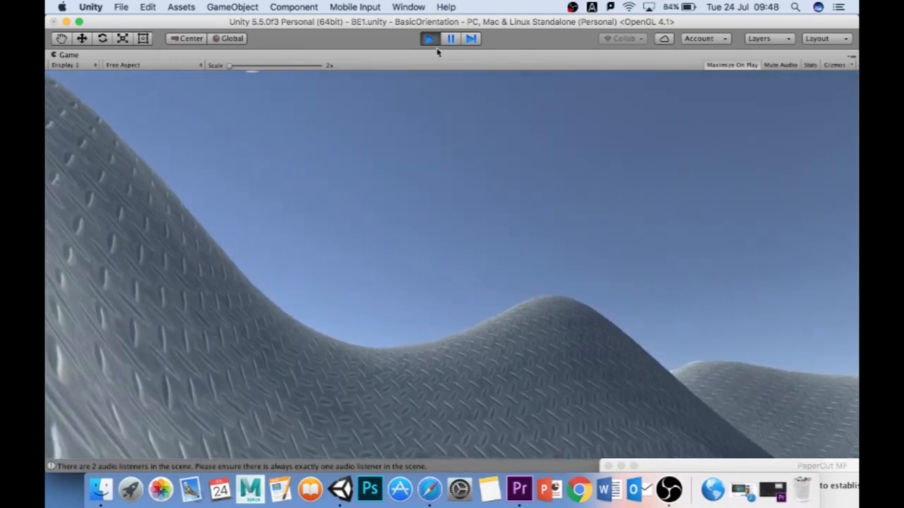
click(431, 38)
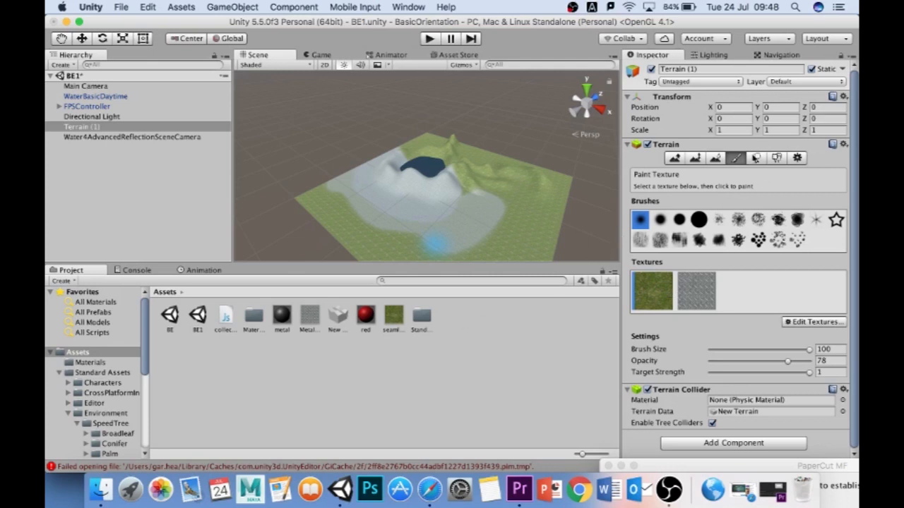
- Add the Broadleaf_Desktop prefab from the SpeedTree Broadleaf folder as a placeable tree of Terrain (1)
click(756, 158)
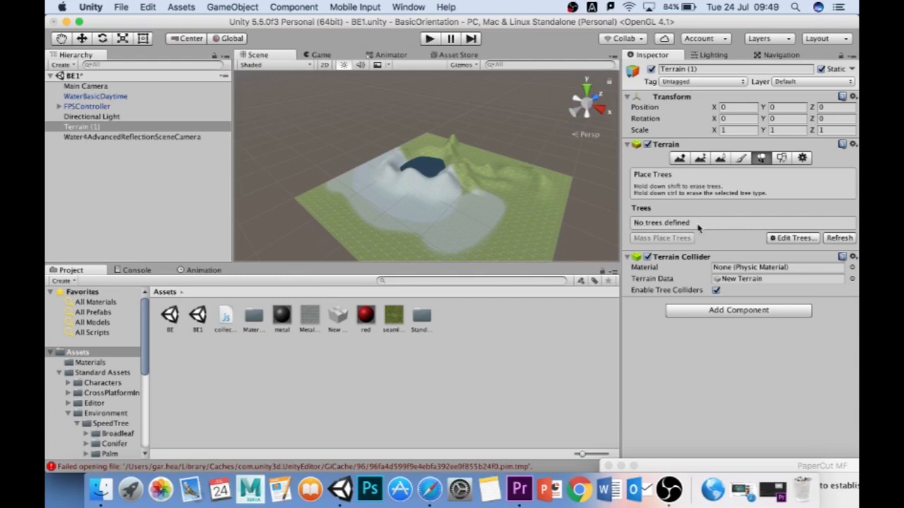
click(743, 157)
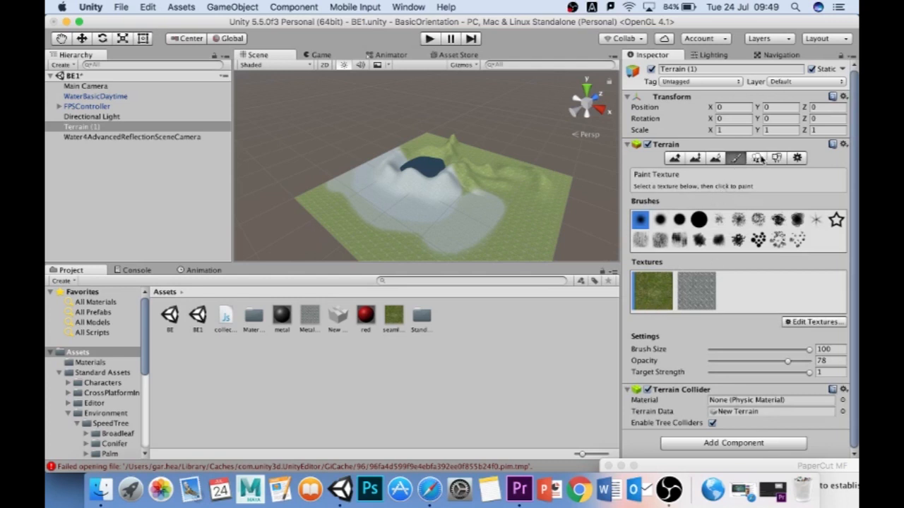
click(757, 158)
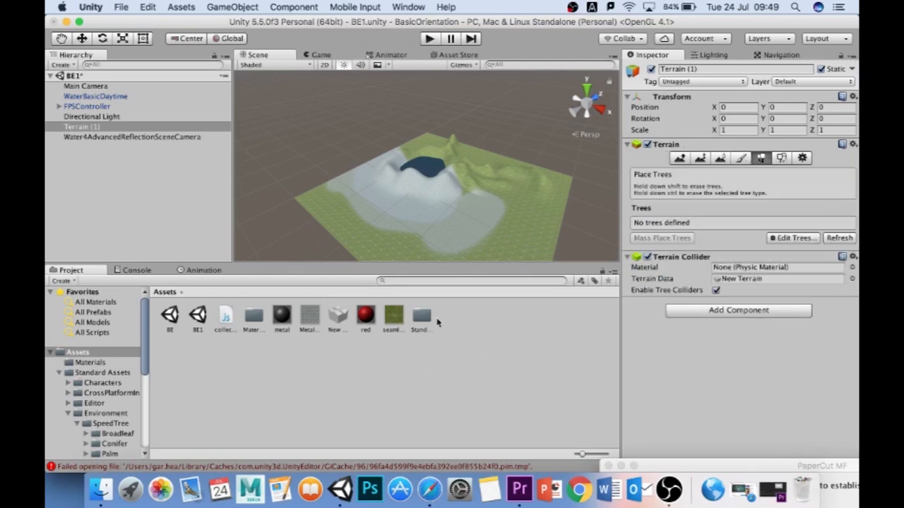
scroll(139, 362, down, 3)
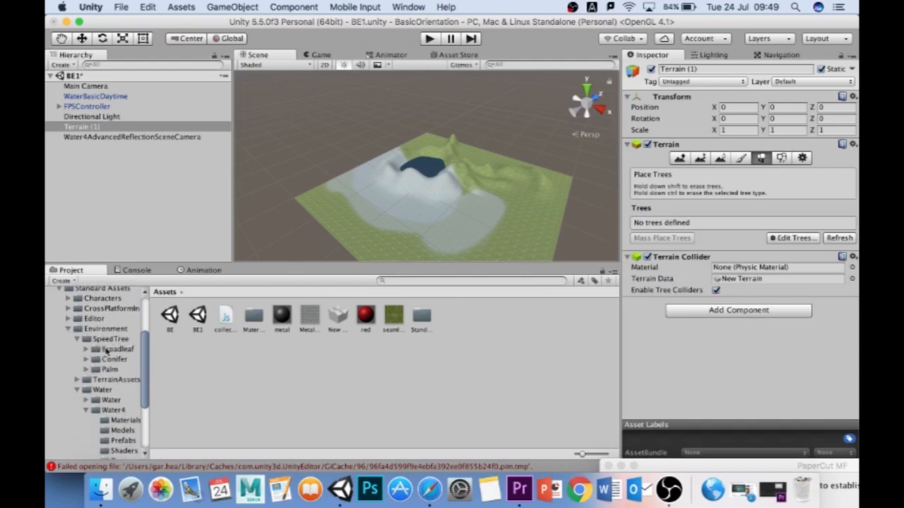
click(86, 351)
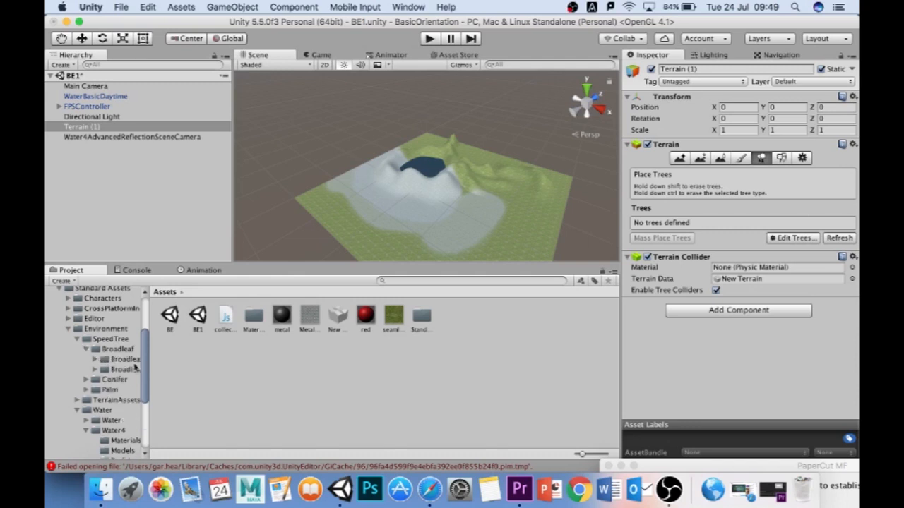
click(102, 350)
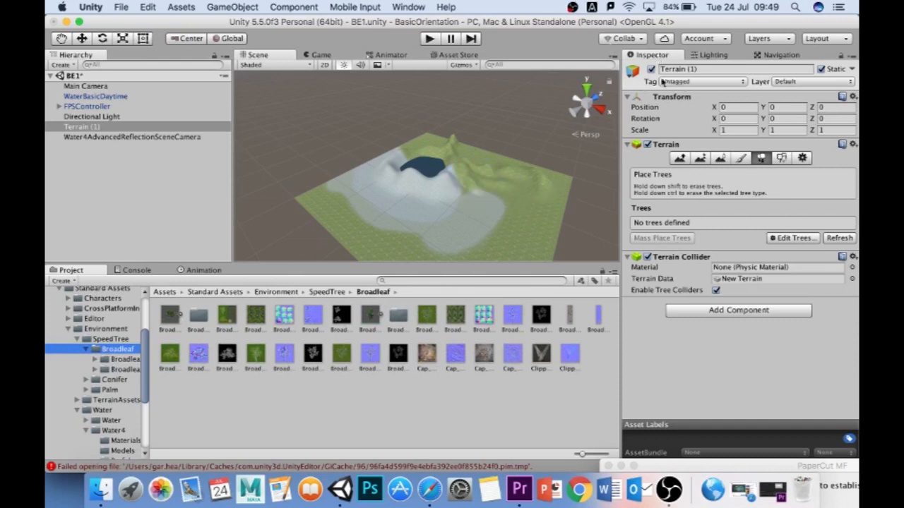
click(792, 238)
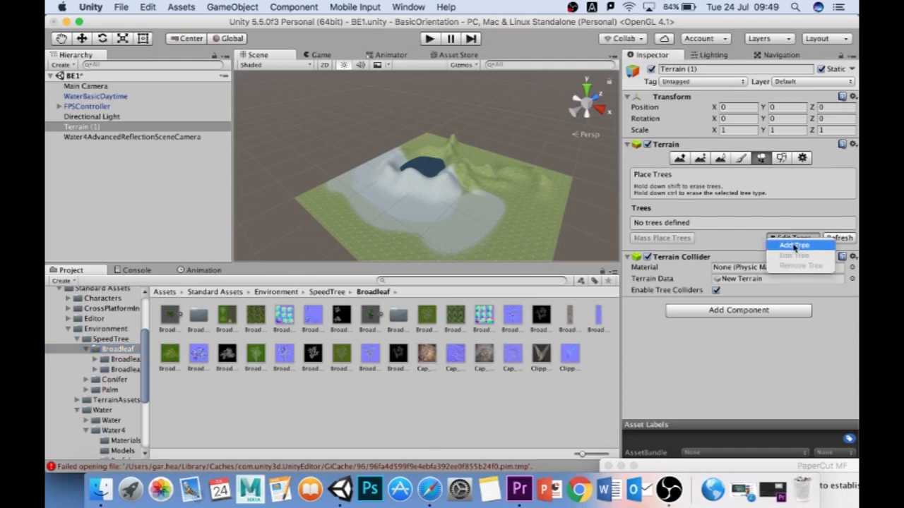
click(794, 247)
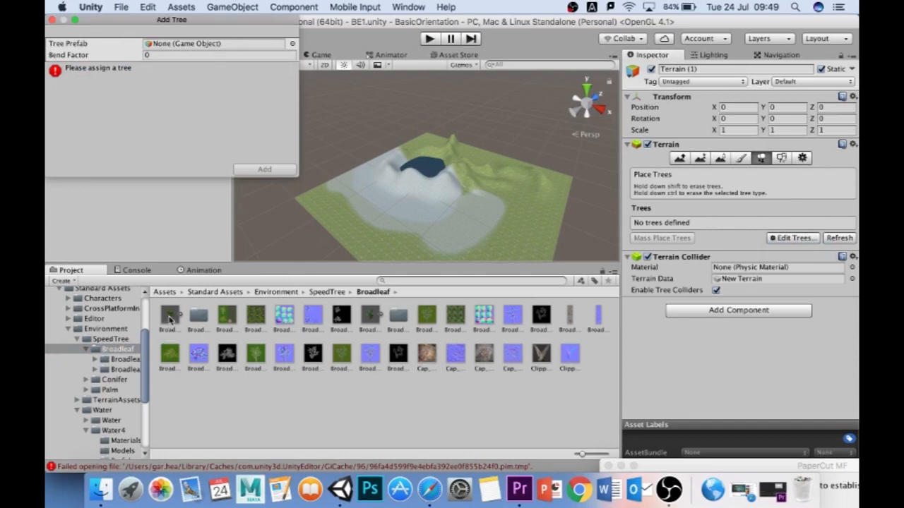
drag(170, 318, 169, 45)
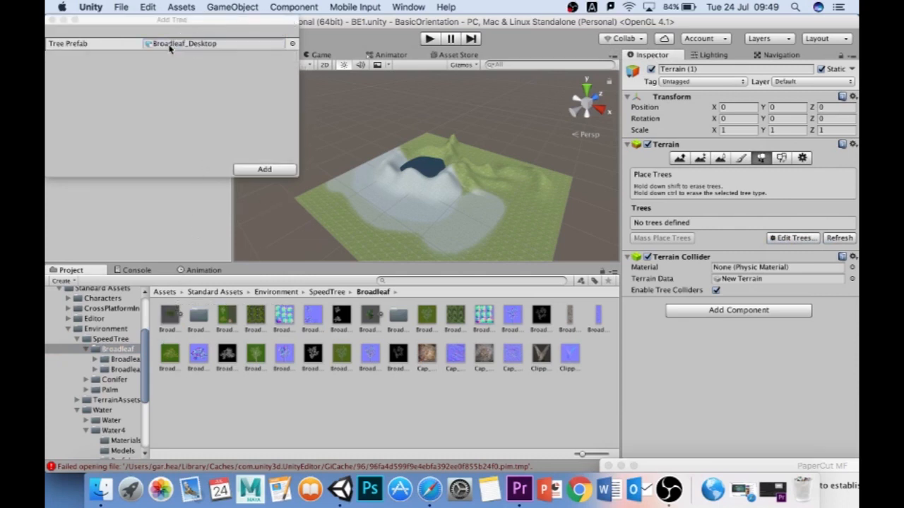
click(264, 171)
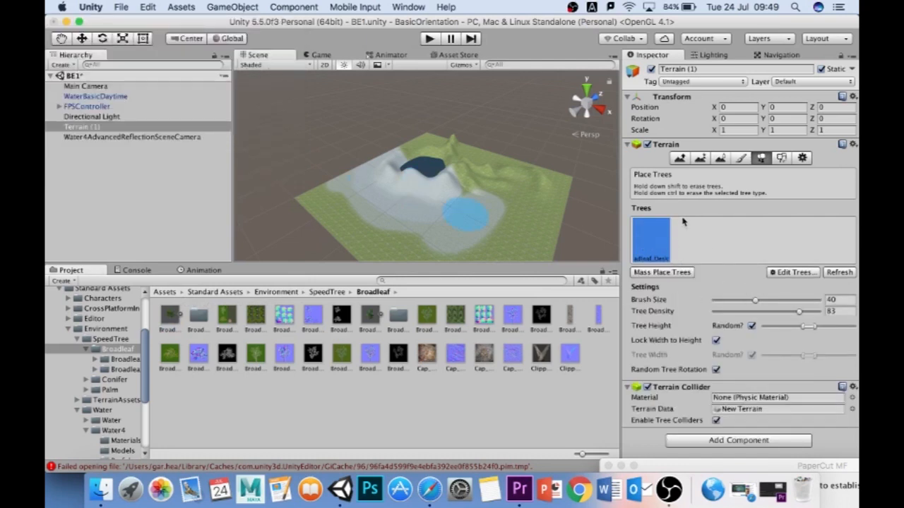
- Paint broadleaf trees over the flat grass beside the hills with brush size 25.5 and tree density 35
click(740, 159)
click(757, 160)
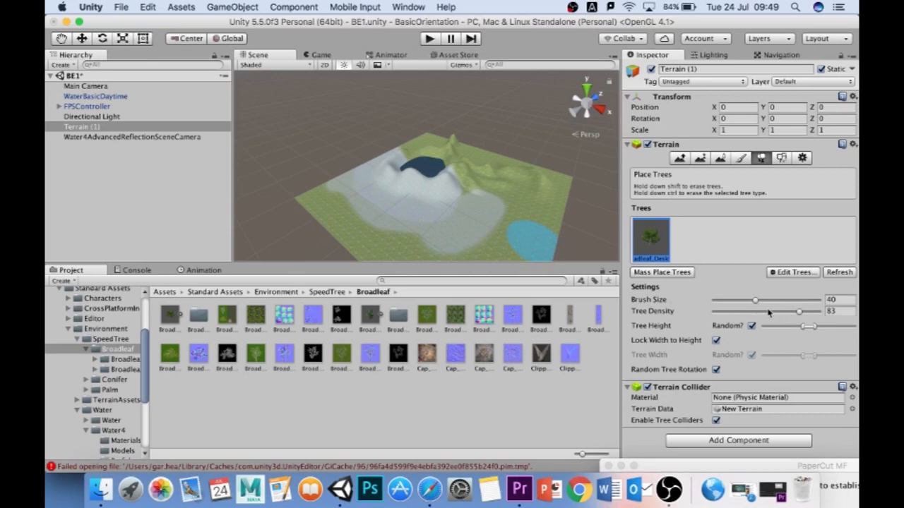
drag(769, 312, 740, 303)
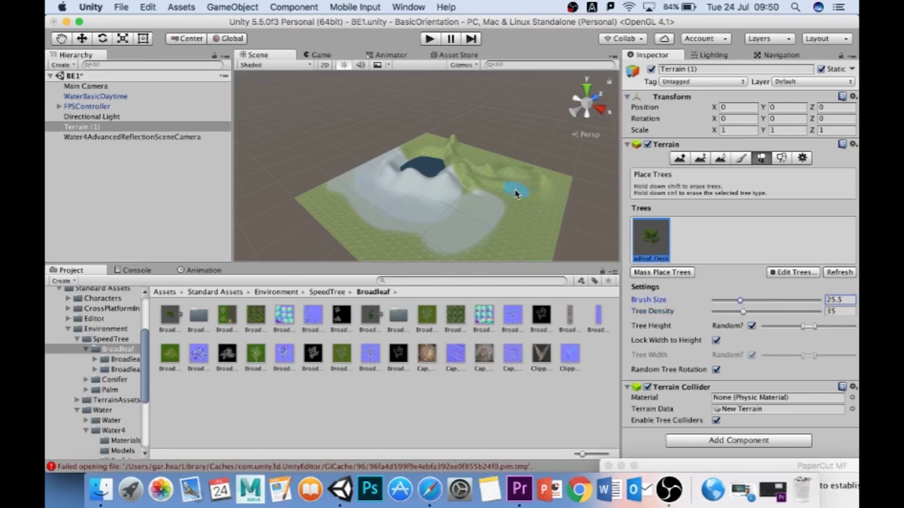
mouse_move(502, 184)
mouse_down()
mouse_move(529, 188)
mouse_move(505, 187)
mouse_move(523, 190)
mouse_move(531, 207)
mouse_move(505, 205)
mouse_move(538, 235)
mouse_move(524, 257)
mouse_move(507, 233)
mouse_move(541, 198)
mouse_move(534, 220)
mouse_move(522, 195)
mouse_up()
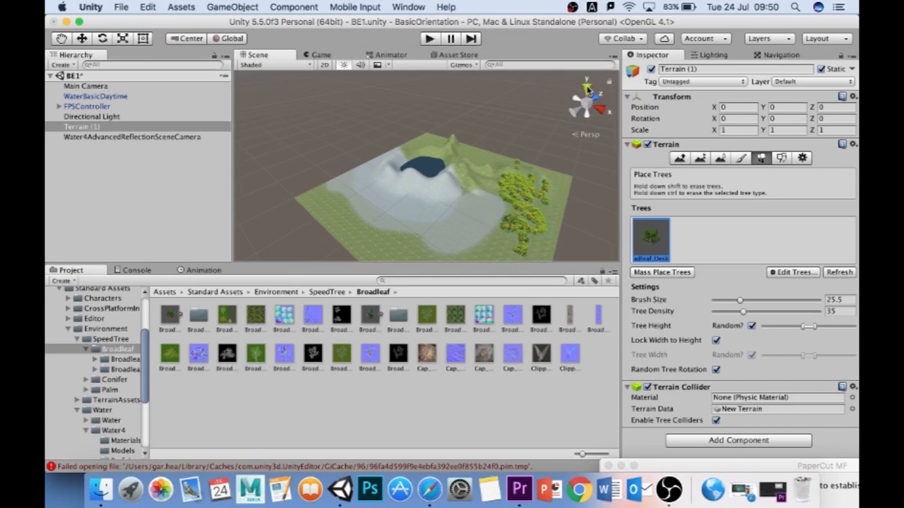
- Move the FPSController toward the broadleaf trees in the top view, and end the play-test among the trees
click(585, 87)
click(92, 107)
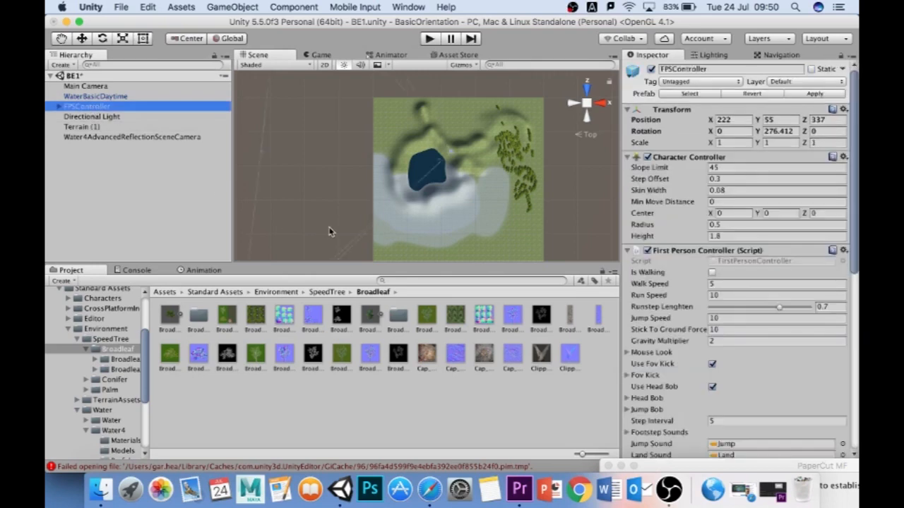
key(w)
drag(499, 161, 577, 160)
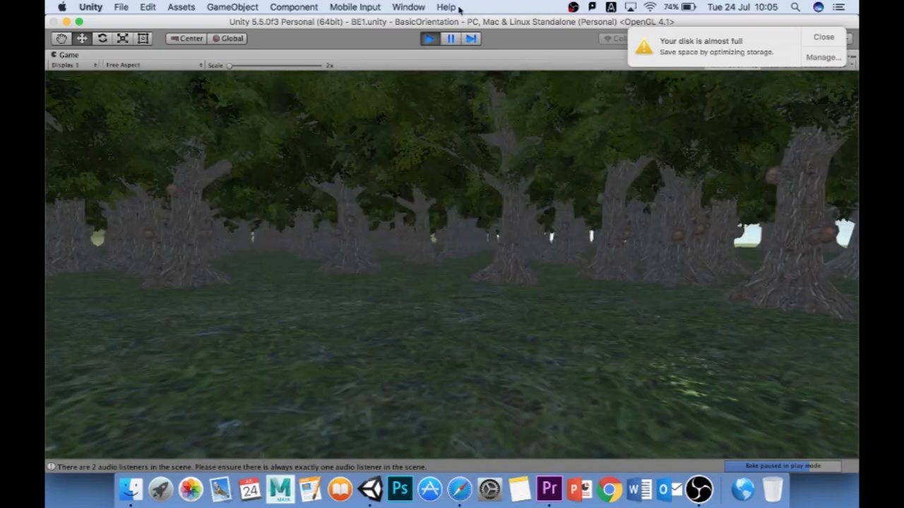
click(429, 41)
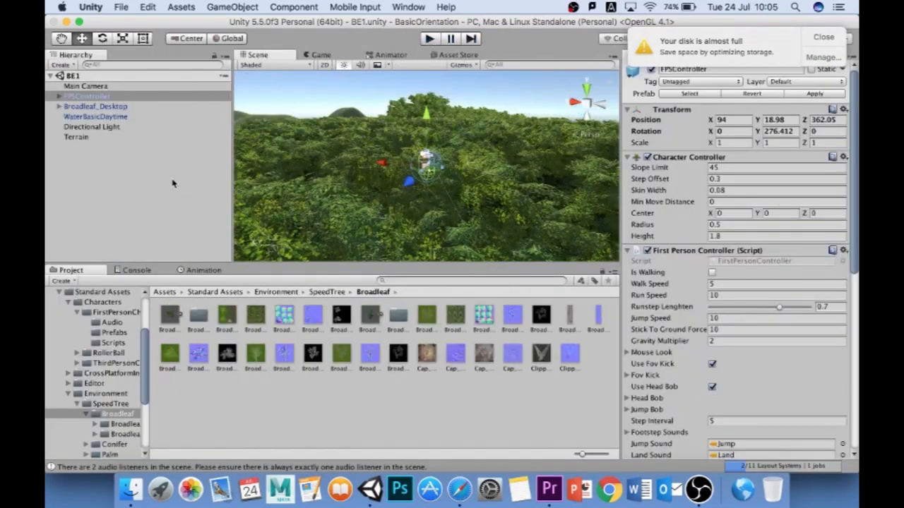
- Edit the grass texture of Terrain, setting its tile size to 45 in both x and y
click(76, 138)
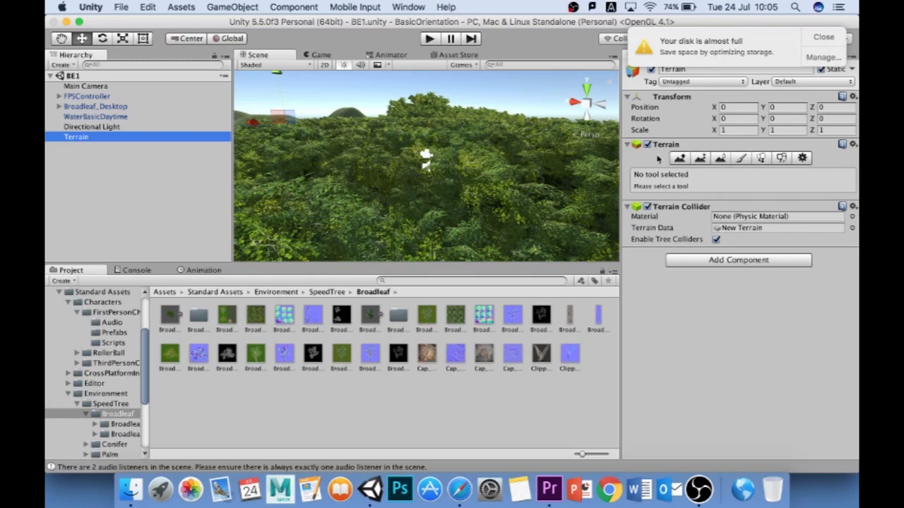
click(741, 159)
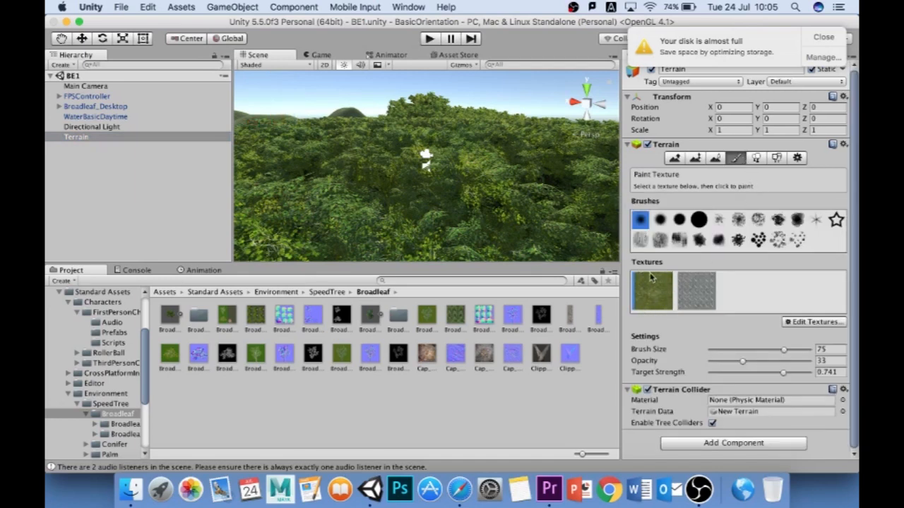
click(813, 326)
click(810, 340)
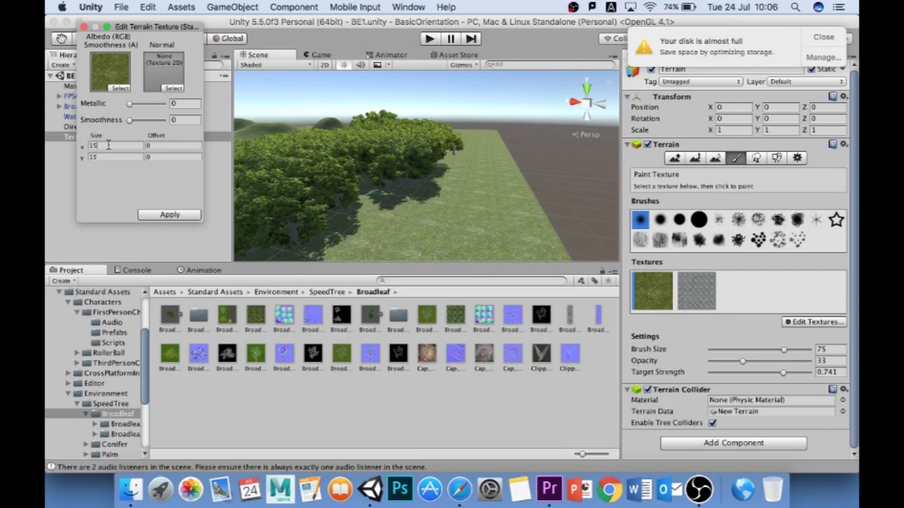
drag(108, 145, 48, 140)
text(45)
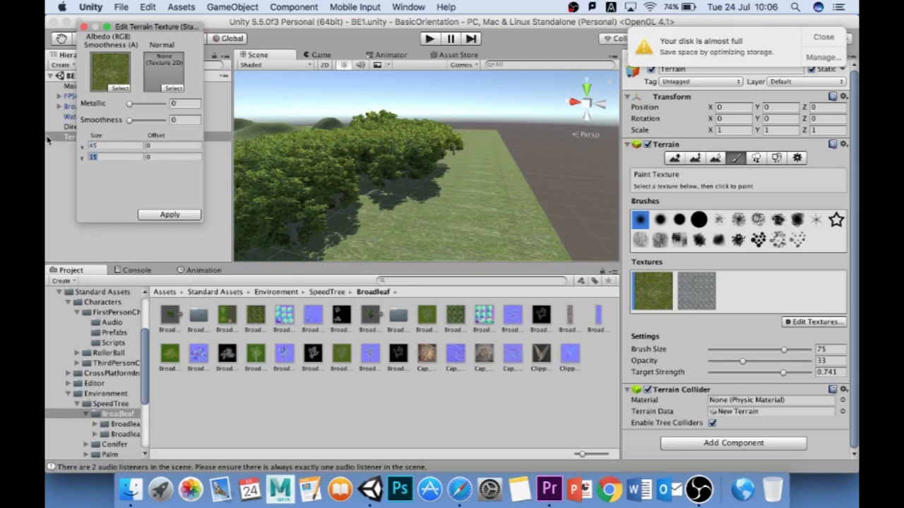
text(45)
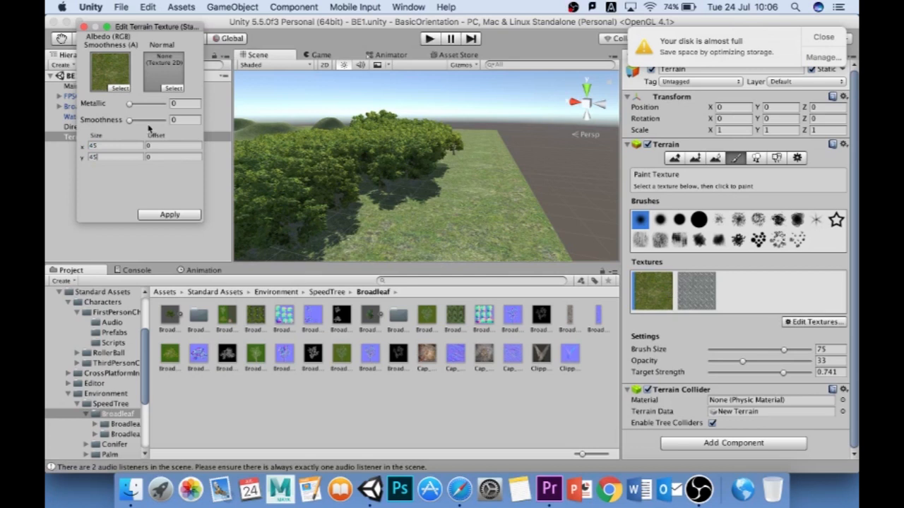
- Set the grass texture's tile size to 5 in both x and y, and close the texture settings
drag(112, 146, 54, 145)
text(5)
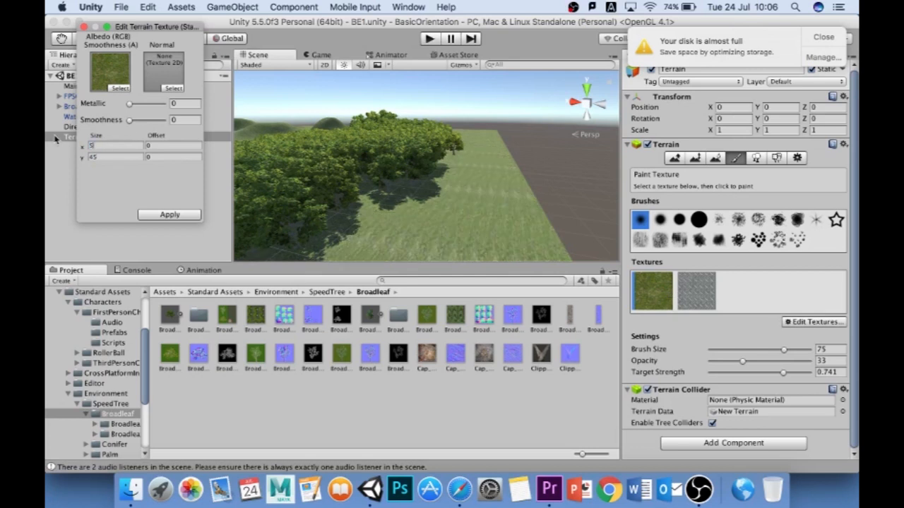
key(Tab)
text(5)
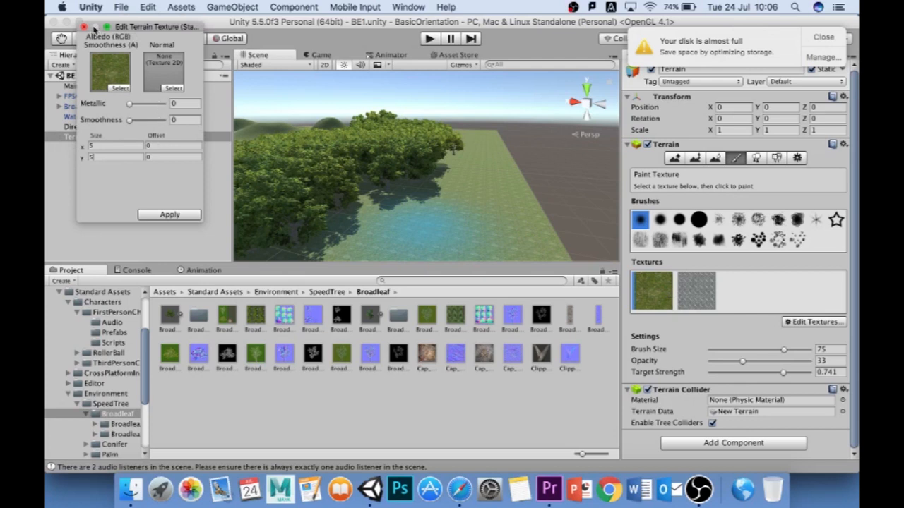
click(83, 26)
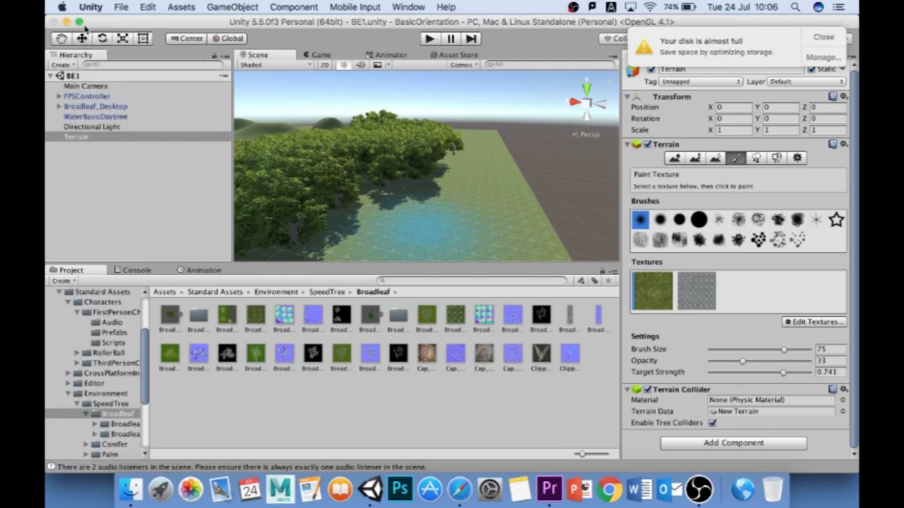